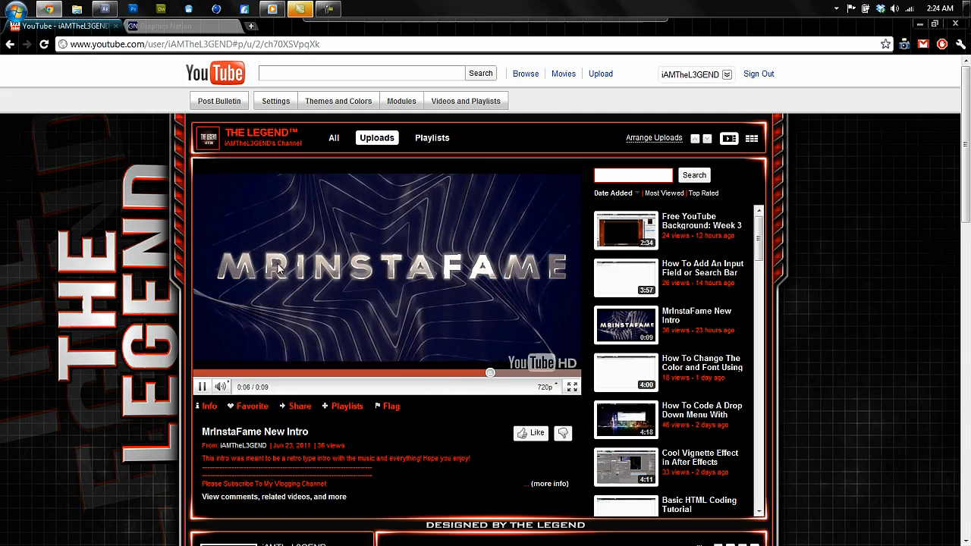
# - Pause the MrInstaFame intro video and switch to the retro ne wintro.aep project in After Effects
pyautogui.click(340, 304)
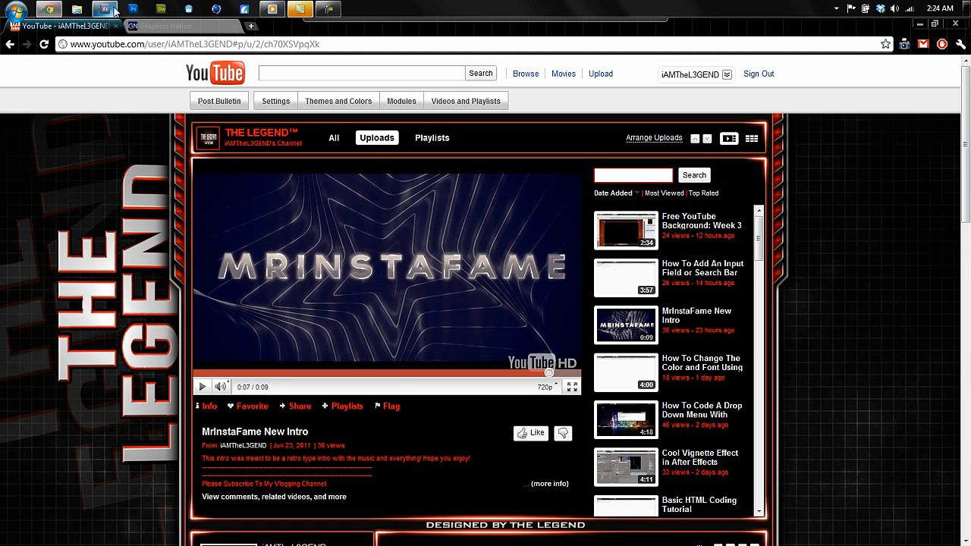
pyautogui.moveTo(114, 11)
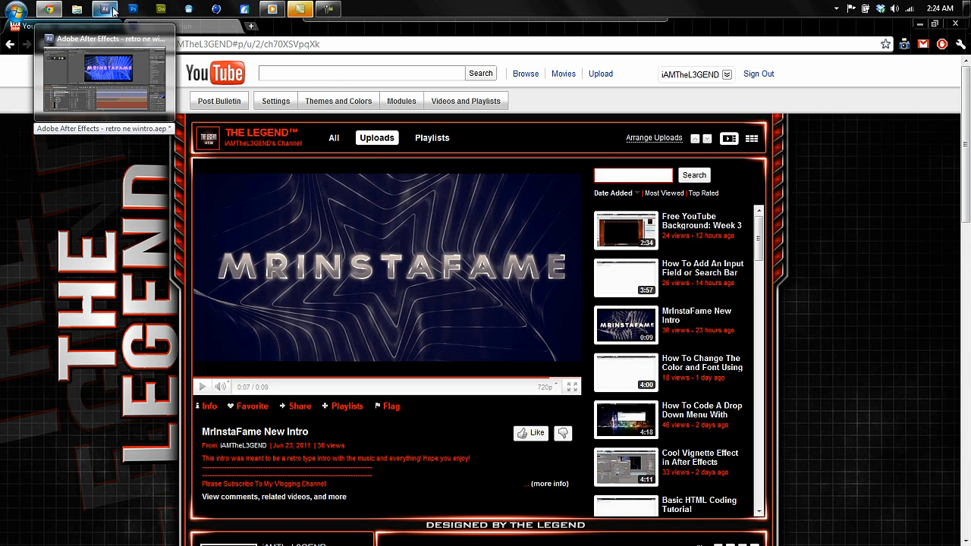
pyautogui.click(114, 11)
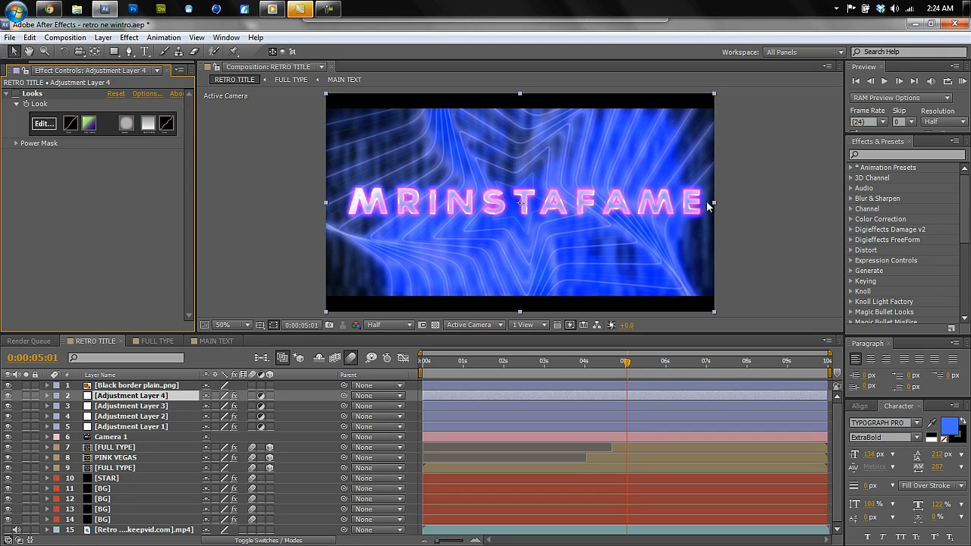
# - Enable the Looks effect on Adjustment Layer 4 to preview the grade, and delete that adjustment layer
pyautogui.click(16, 95)
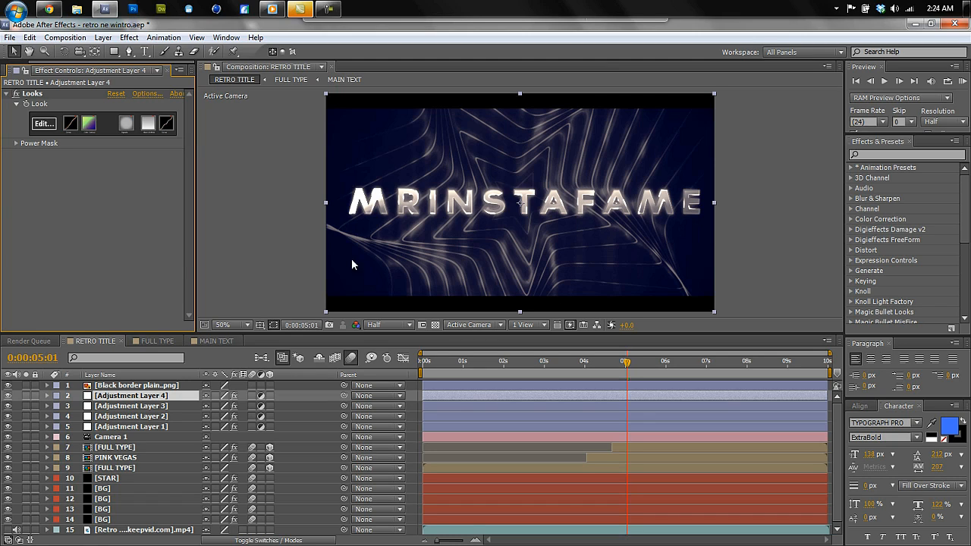
pyautogui.click(31, 95)
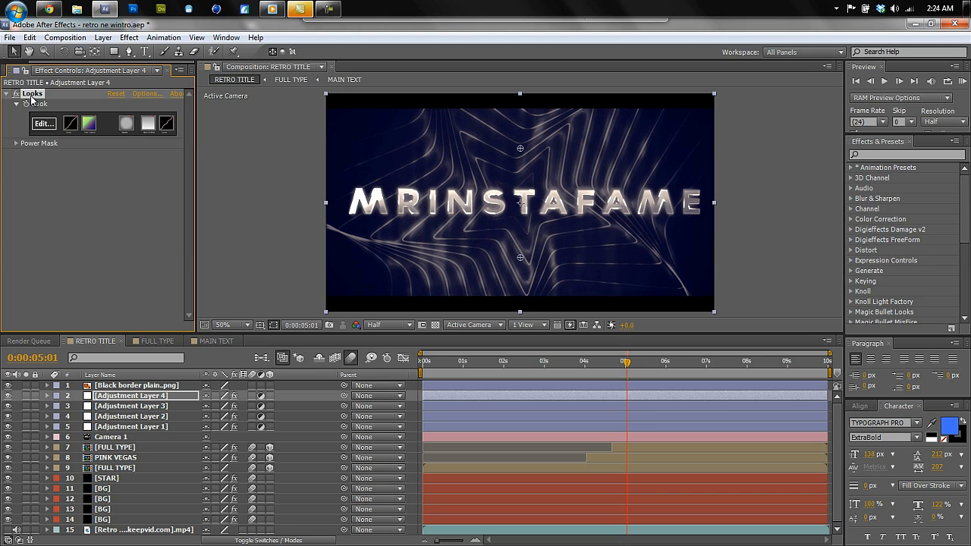
pyautogui.click(161, 400)
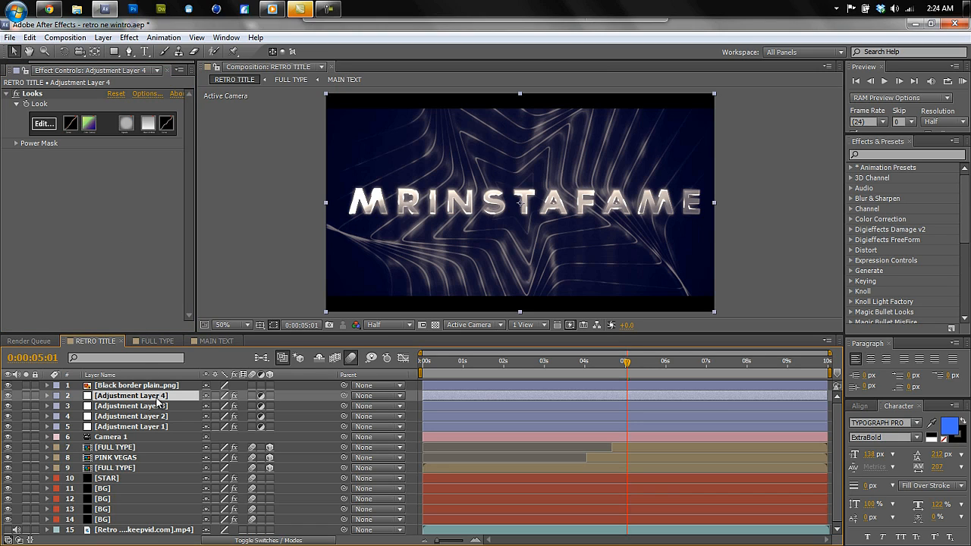
pyautogui.press('Delete')
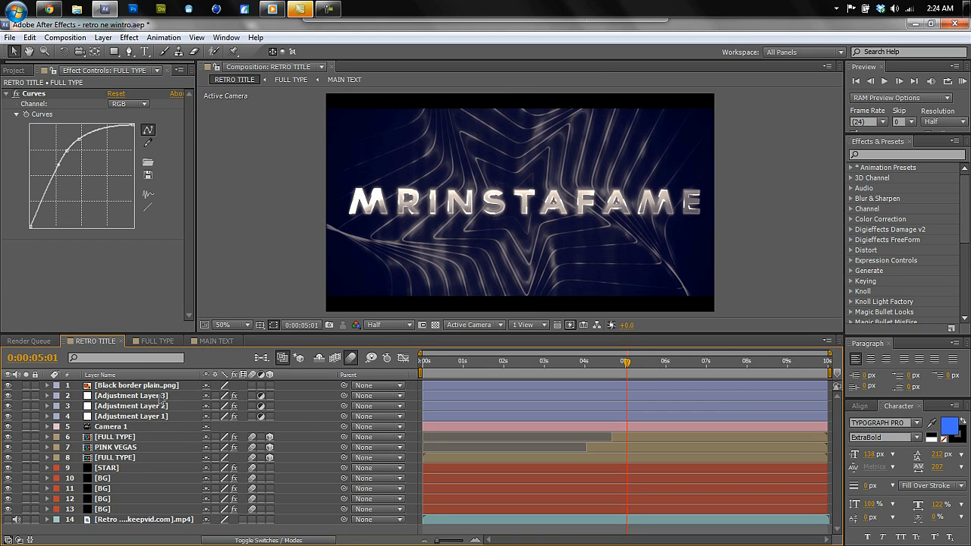
pyautogui.click(6, 93)
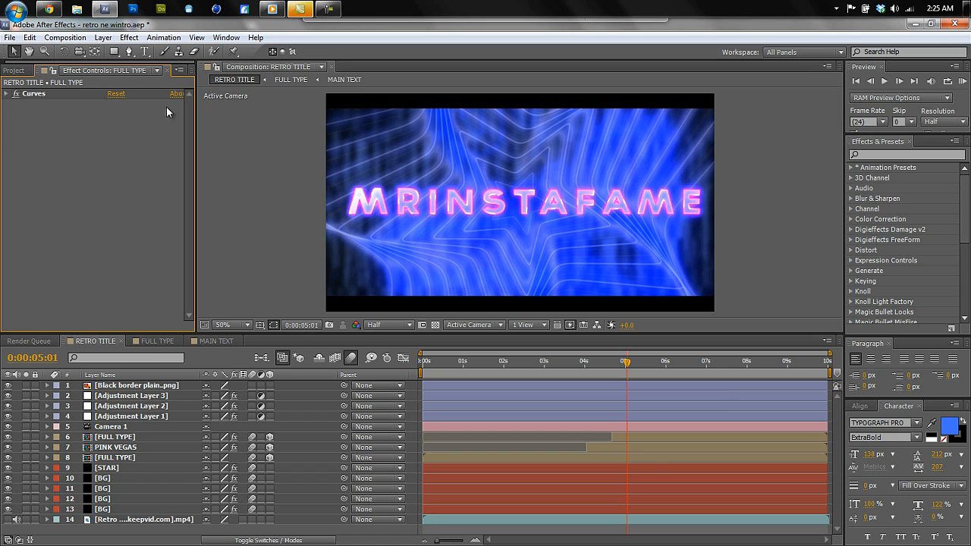
# - Dismiss the McAfee Security Scan Plus window without scanning
pyautogui.click(106, 37)
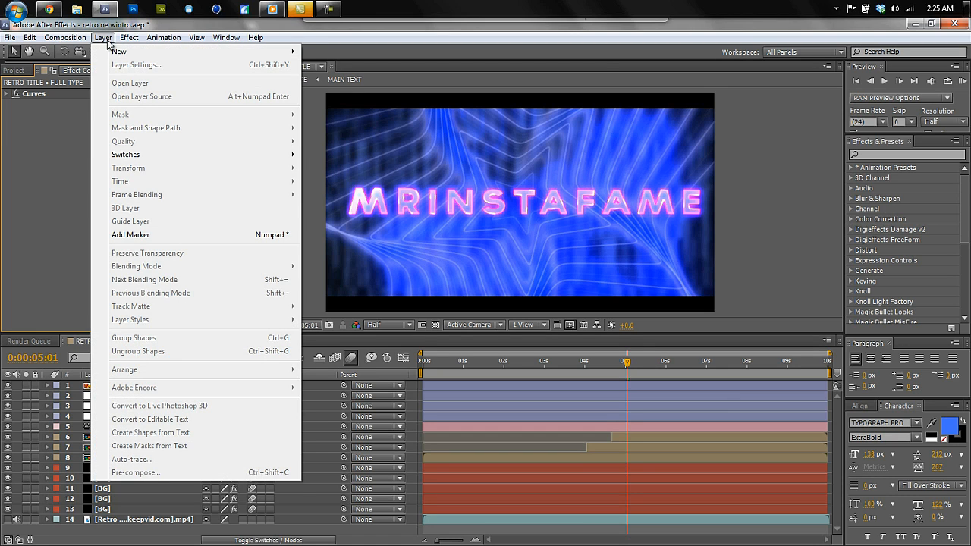
pyautogui.click(47, 166)
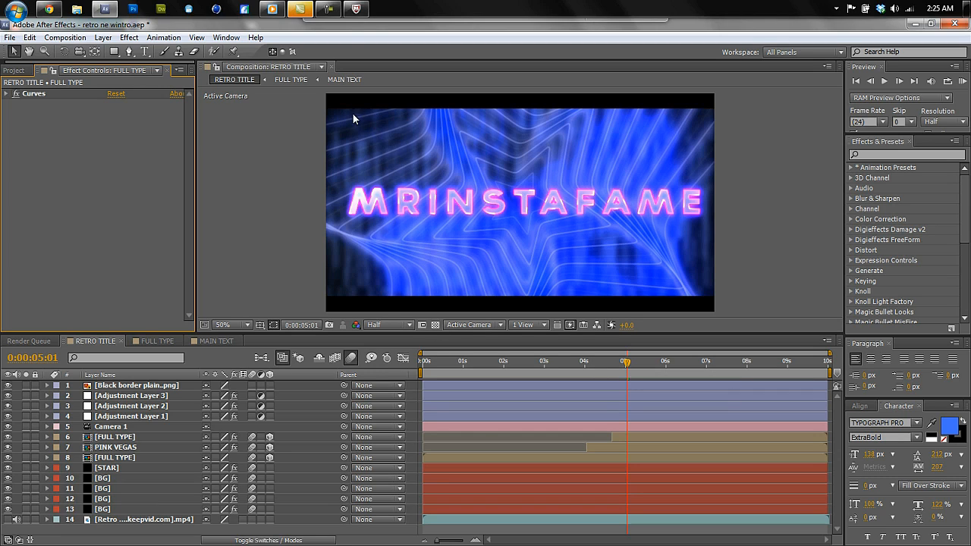
pyautogui.click(355, 8)
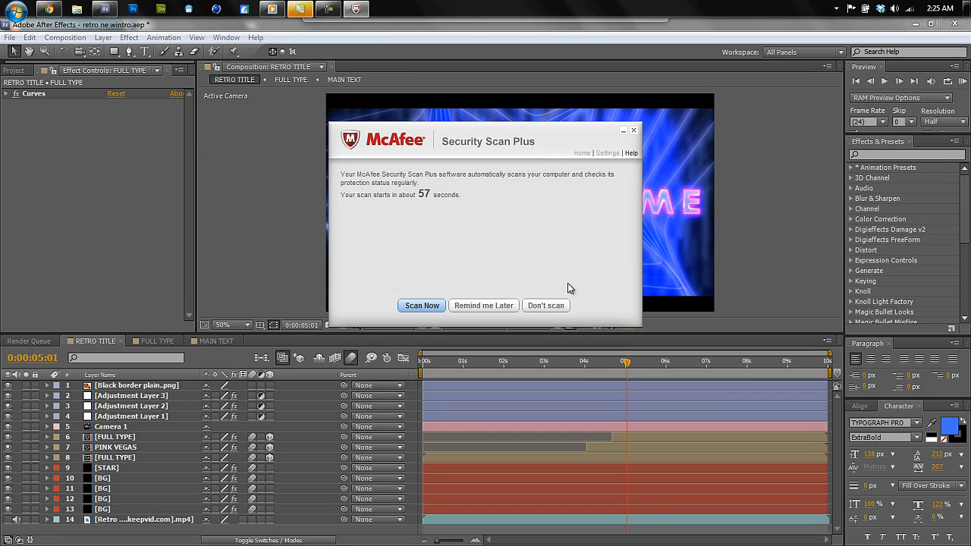
pyautogui.click(559, 305)
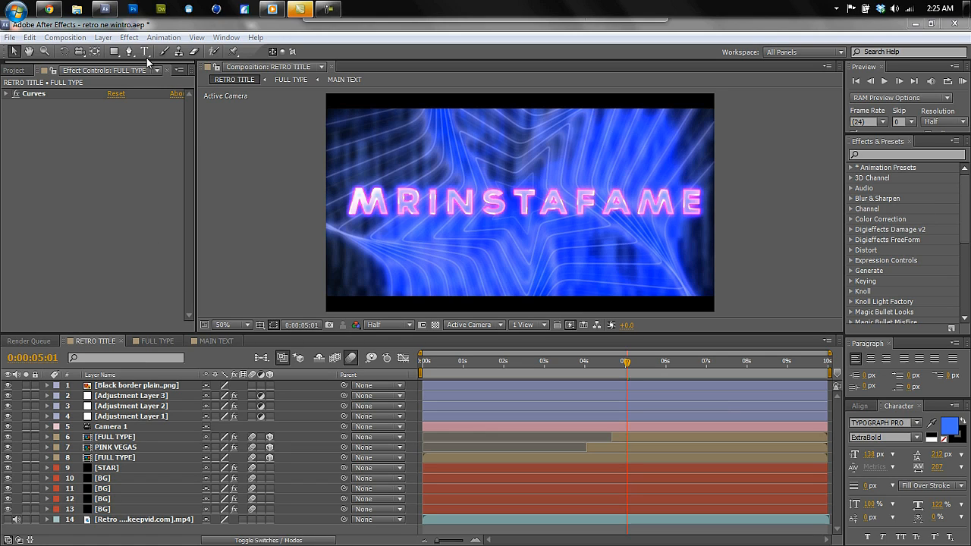
# - Create a new adjustment layer in RETRO TITLE and place it directly beneath the Black border plain..png layer
pyautogui.click(104, 38)
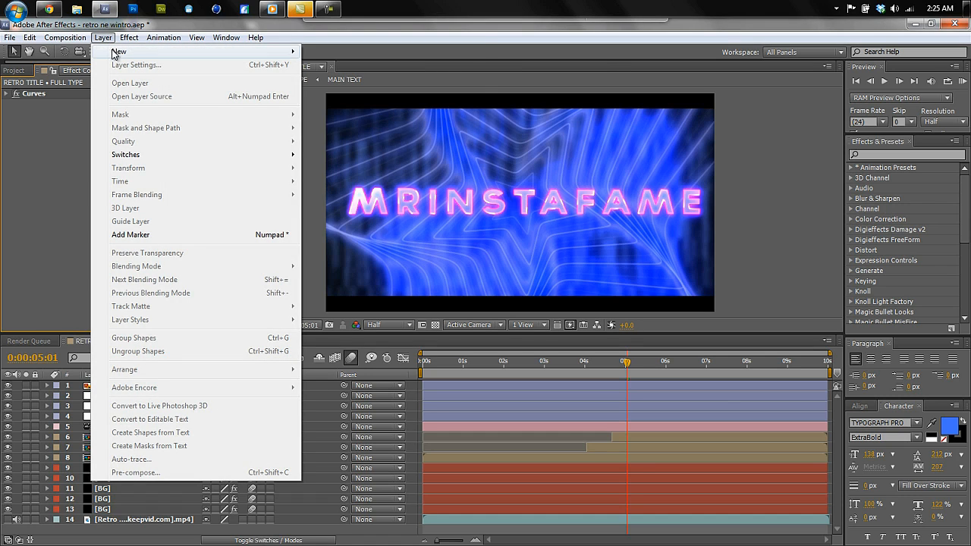
pyautogui.moveTo(203, 54)
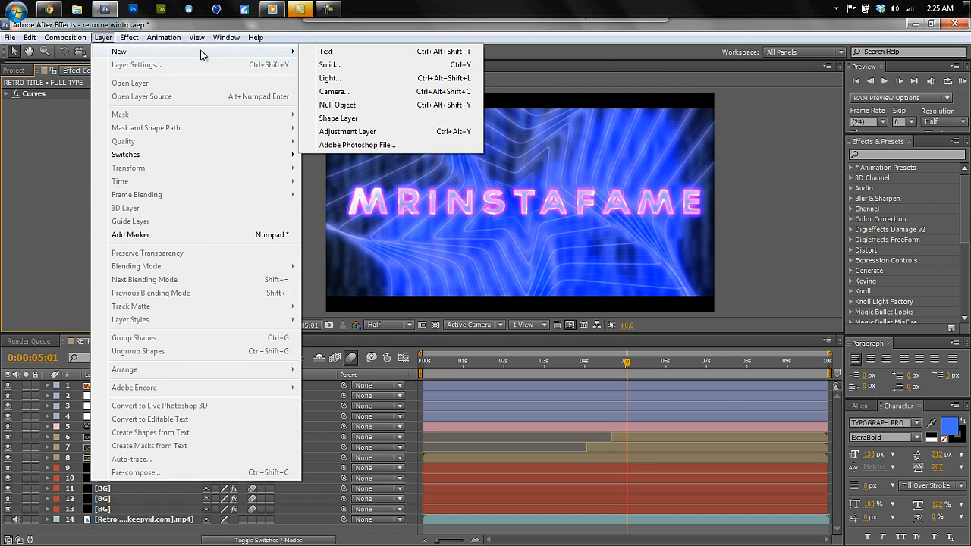
pyautogui.click(370, 133)
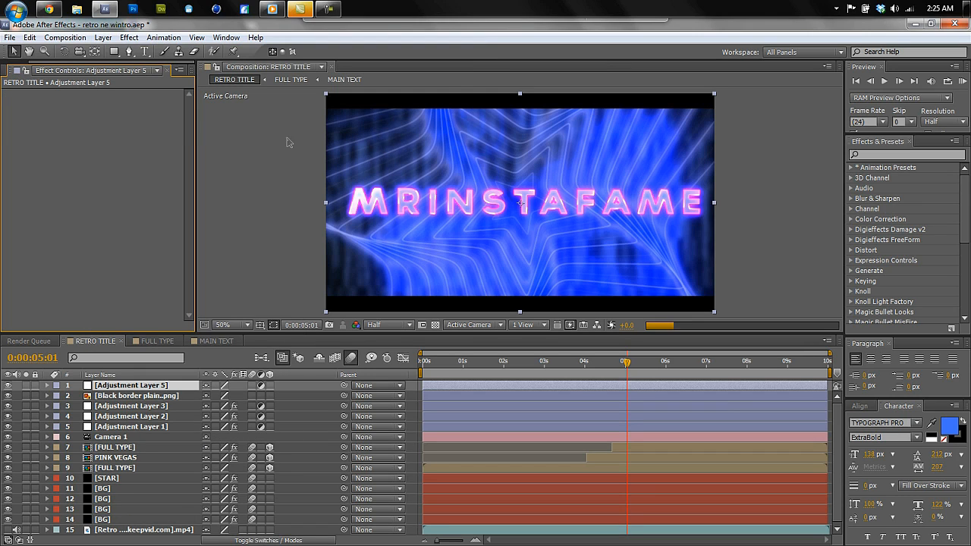
pyautogui.moveTo(164, 384); pyautogui.dragTo(164, 400)
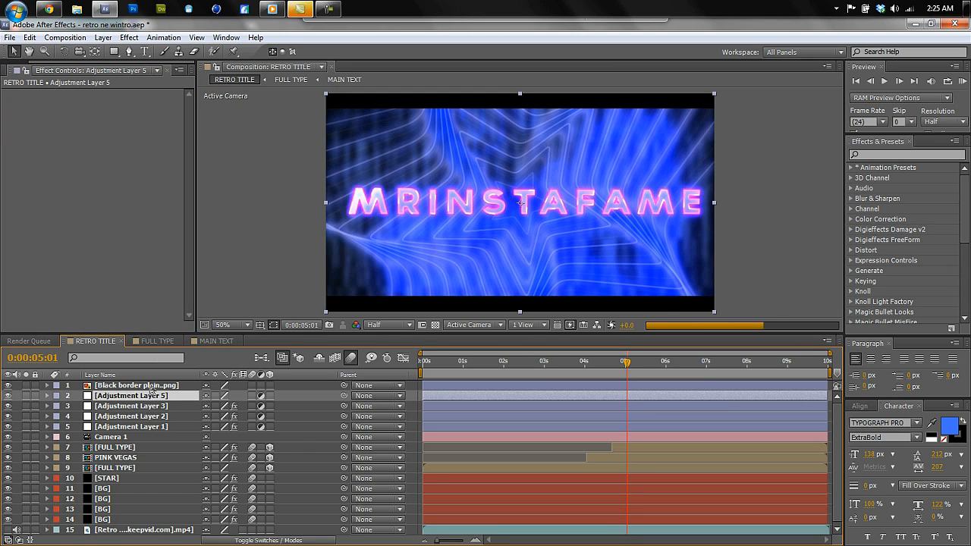
# - Try applying Magic Bullet Looks to the Black border plain..png layer and open its LooksBuilder editor
pyautogui.click(152, 386)
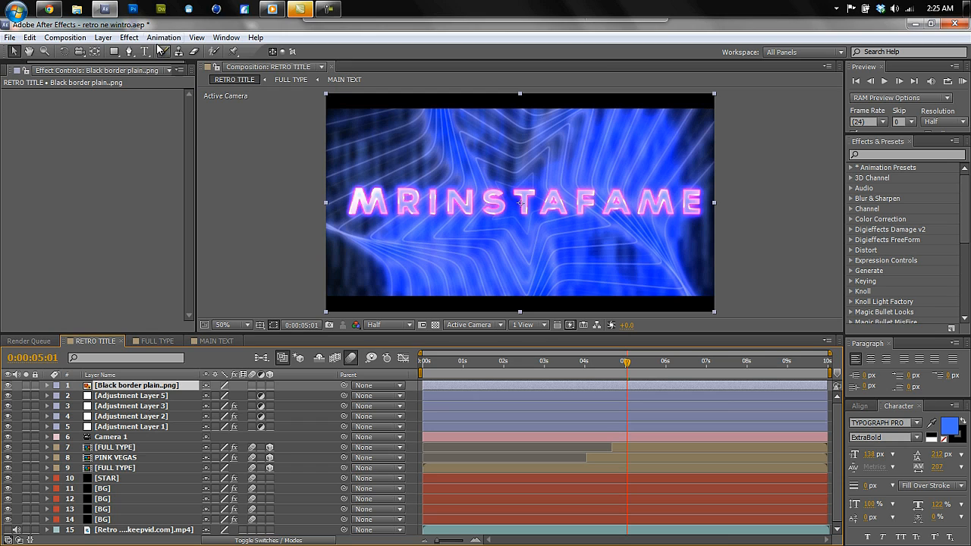
pyautogui.click(125, 38)
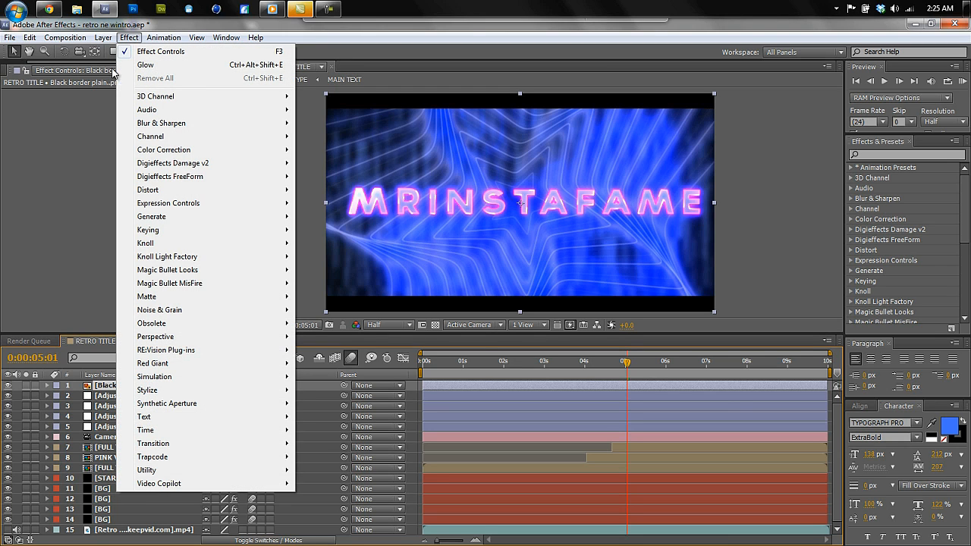
pyautogui.moveTo(278, 269)
pyautogui.click(322, 271)
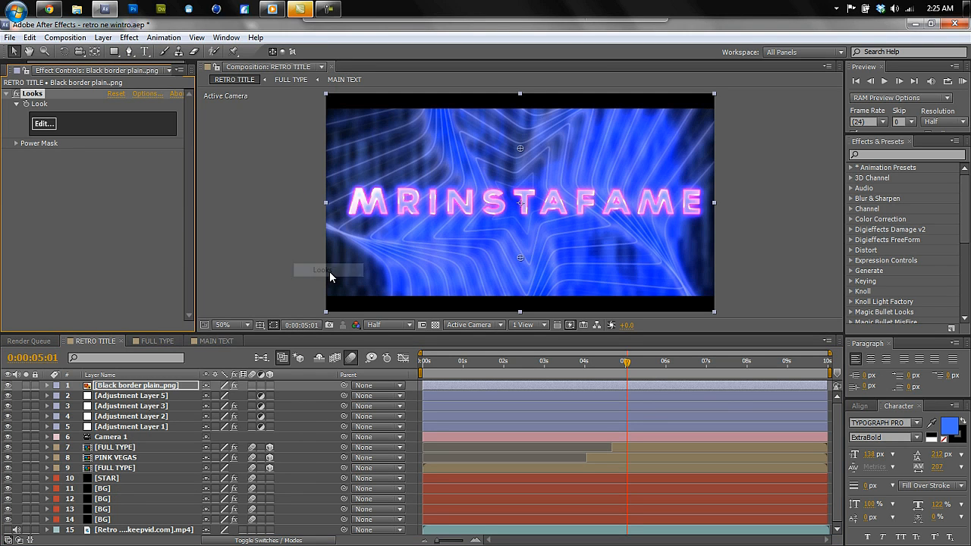
pyautogui.click(43, 124)
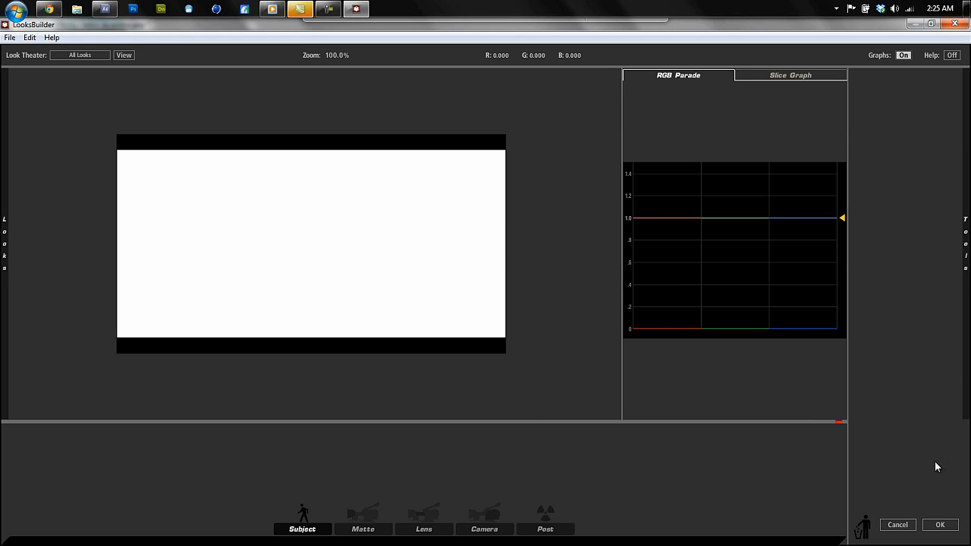
pyautogui.moveTo(957, 253)
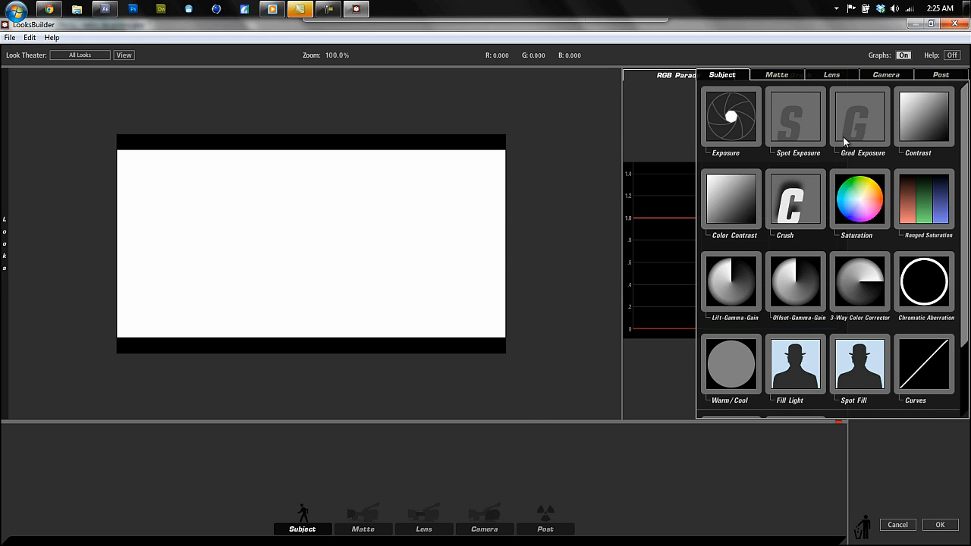
pyautogui.click(898, 525)
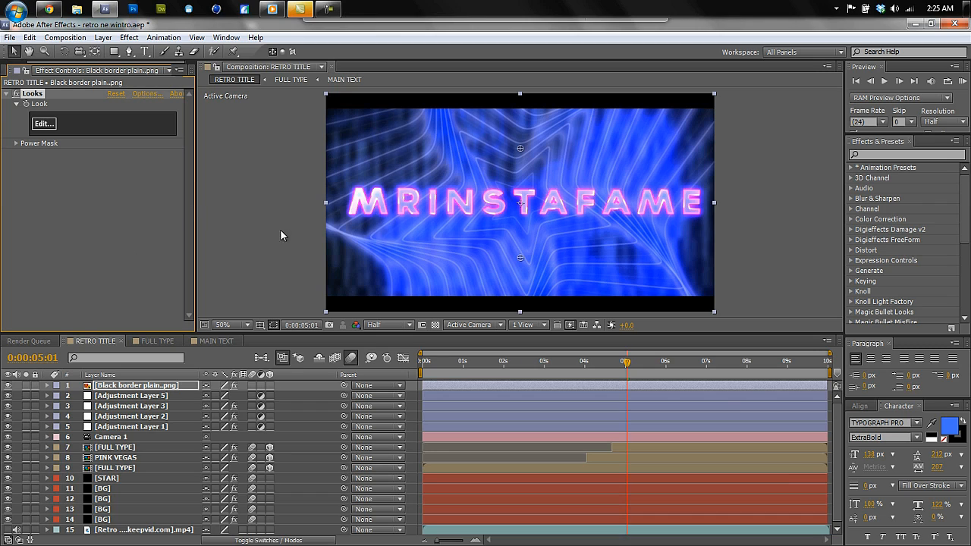
# - Move the current time to 0:00:04:13 and remove the Looks effect from the Black border plain..png layer
pyautogui.click(607, 363)
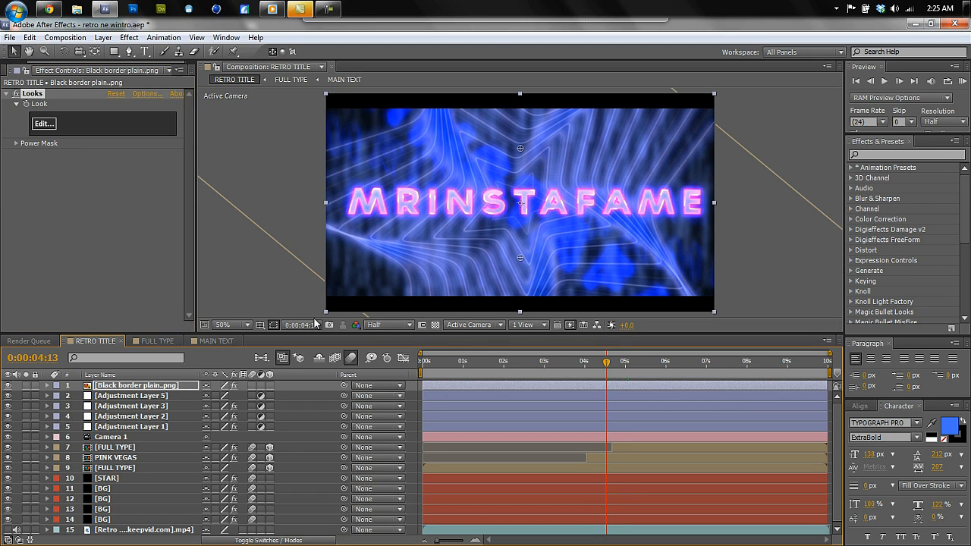
pyautogui.click(136, 398)
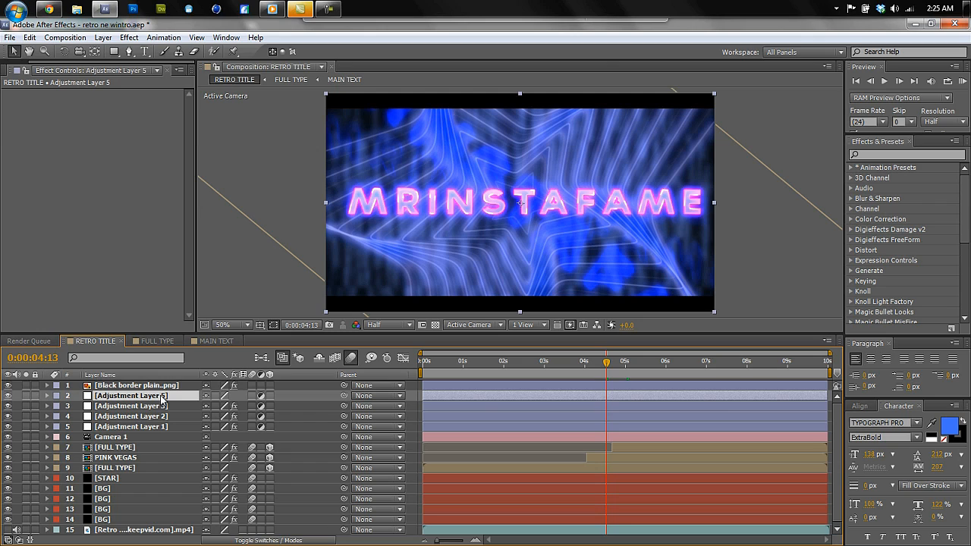
pyautogui.click(155, 386)
pyautogui.click(41, 97)
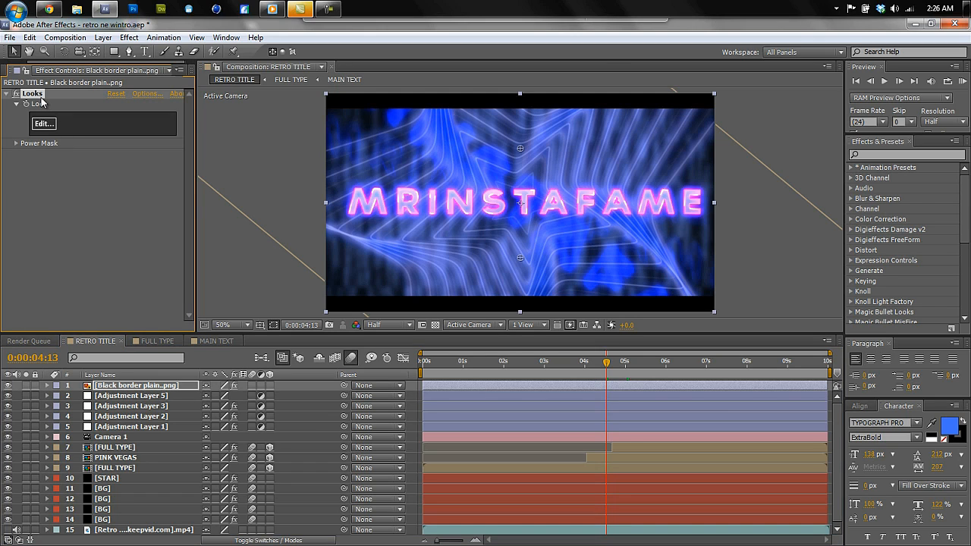
pyautogui.press('Delete')
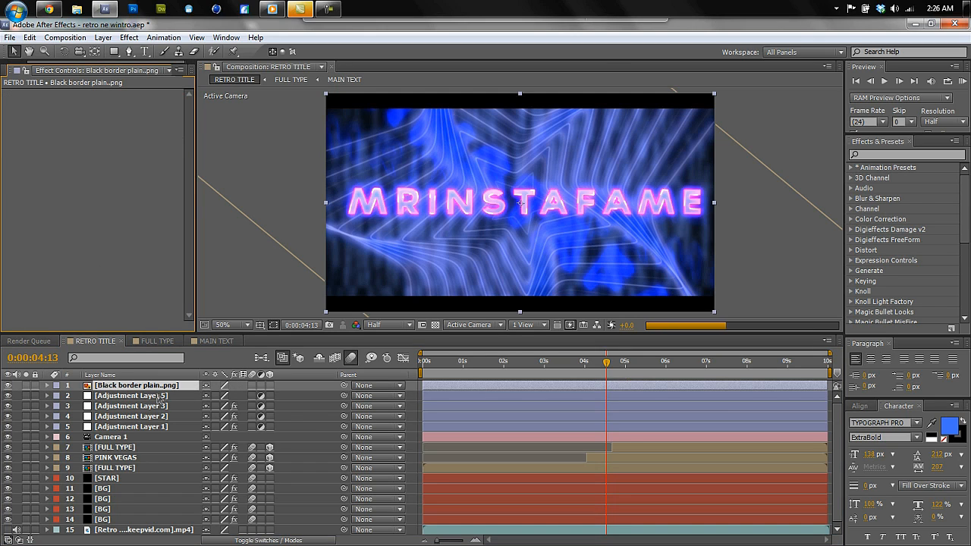
# - Apply the Magic Bullet Looks effect to Adjustment Layer 5 and open its look for editing
pyautogui.click(159, 395)
pyautogui.click(129, 37)
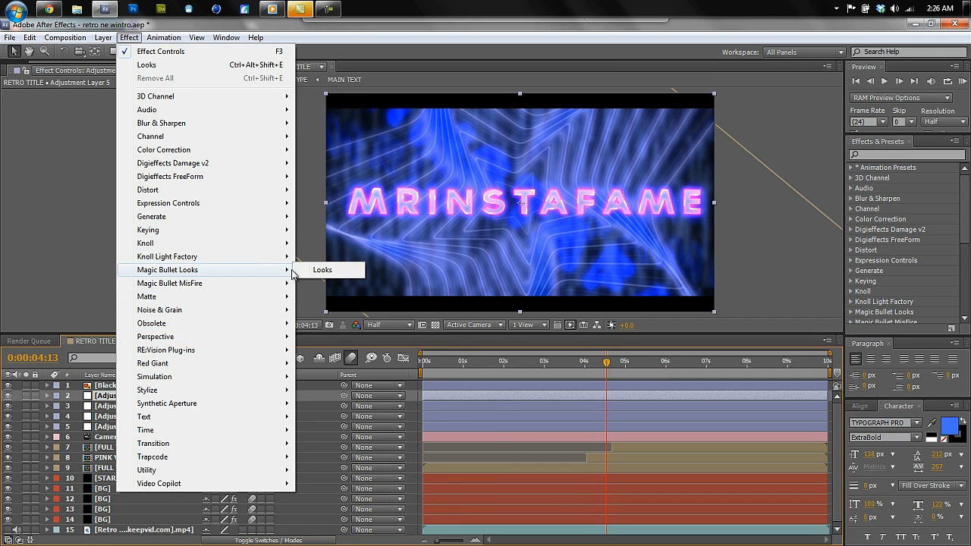
pyautogui.click(309, 271)
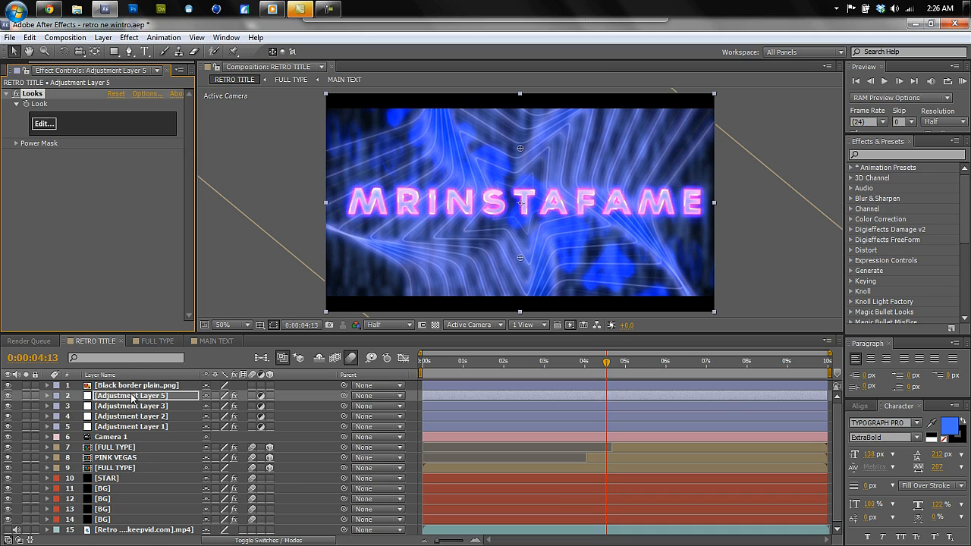
pyautogui.click(53, 126)
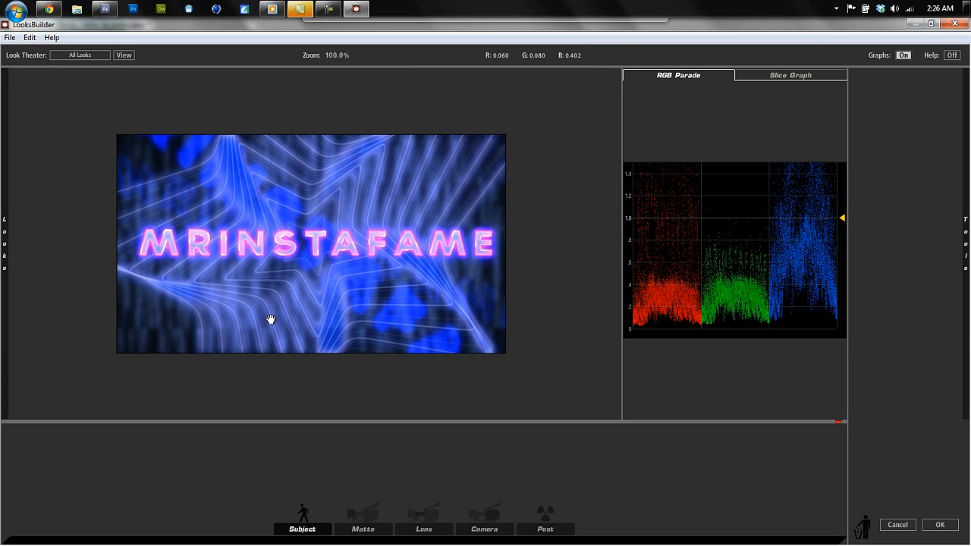
# - Add the Curves tool to the Subject stage of the look
pyautogui.moveTo(966, 243)
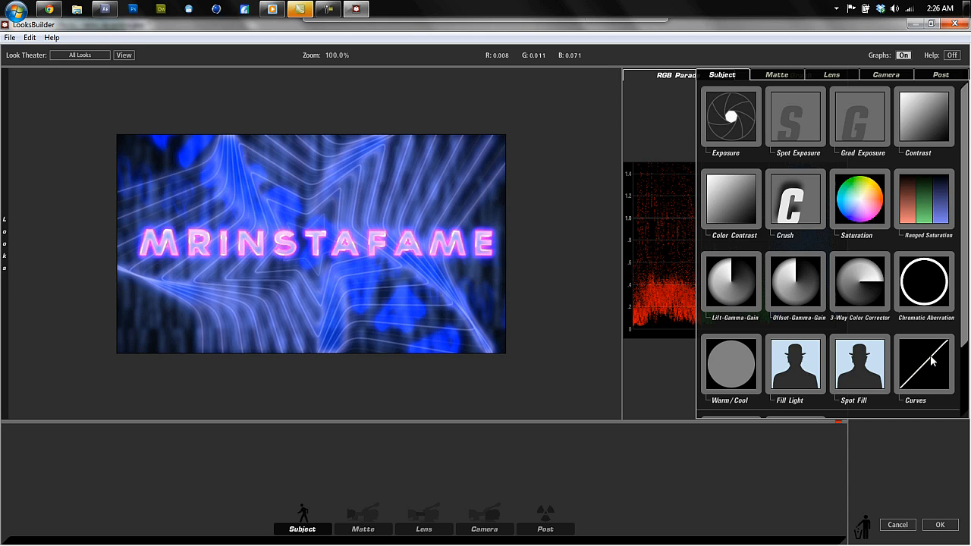
pyautogui.scroll(-1, 910, 341)
pyautogui.moveTo(914, 321); pyautogui.dragTo(300, 460)
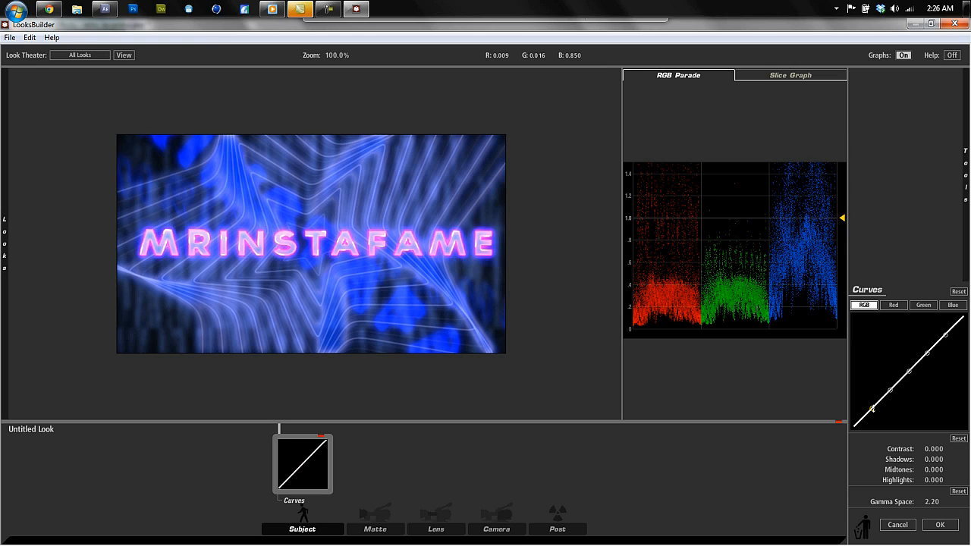
# - Shape the RGB curve into an S by lowering the shadow and middle points and raising the highlight points
pyautogui.moveTo(873, 408); pyautogui.dragTo(876, 419)
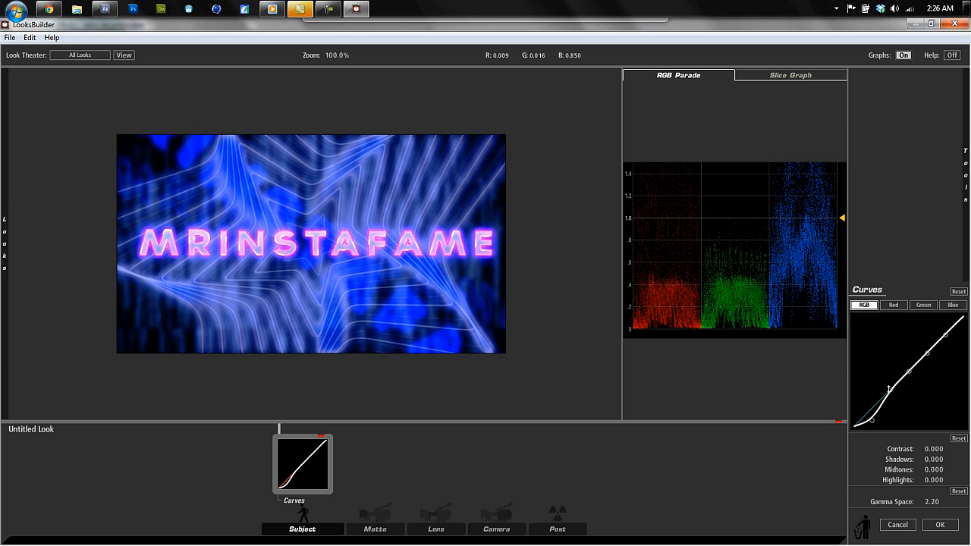
pyautogui.moveTo(890, 388); pyautogui.dragTo(890, 398)
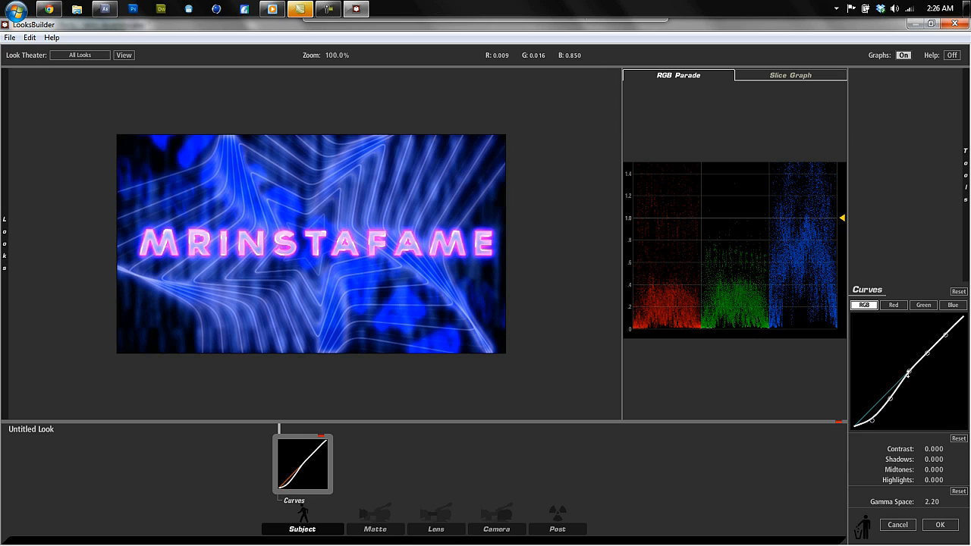
pyautogui.moveTo(908, 372); pyautogui.dragTo(909, 375)
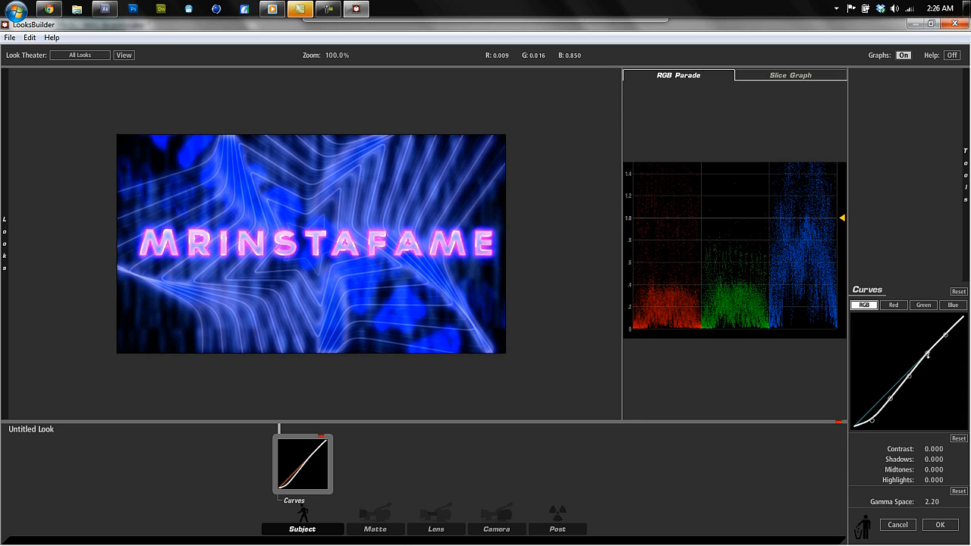
pyautogui.moveTo(929, 354); pyautogui.dragTo(944, 333)
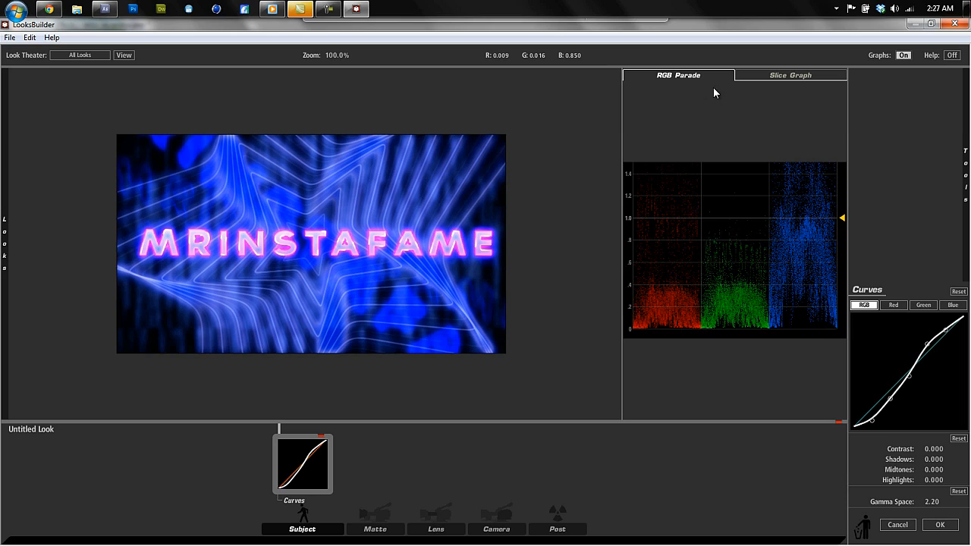
# - Add the Color Contrast tool to the Subject stage of the look, following the Curves tool
pyautogui.click(903, 55)
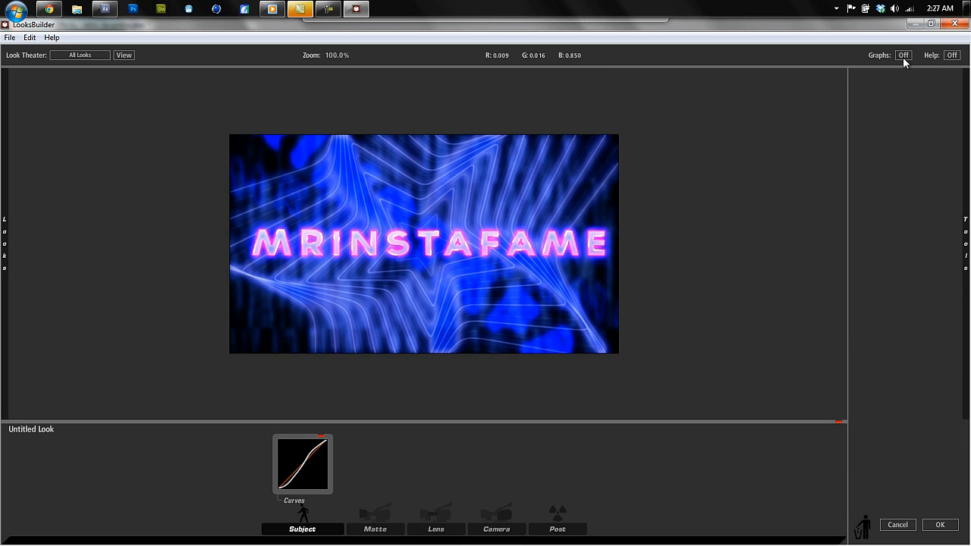
pyautogui.click(903, 56)
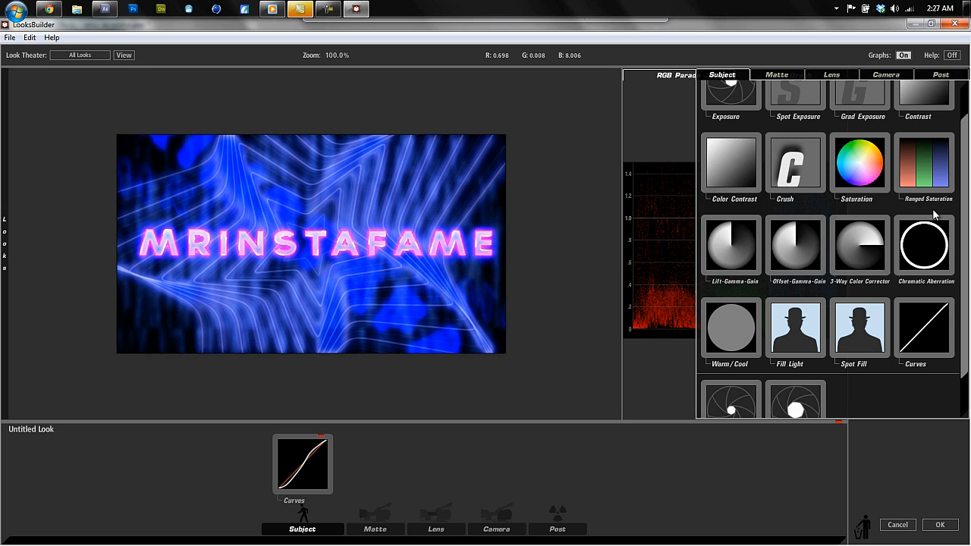
pyautogui.scroll(1, 889, 288)
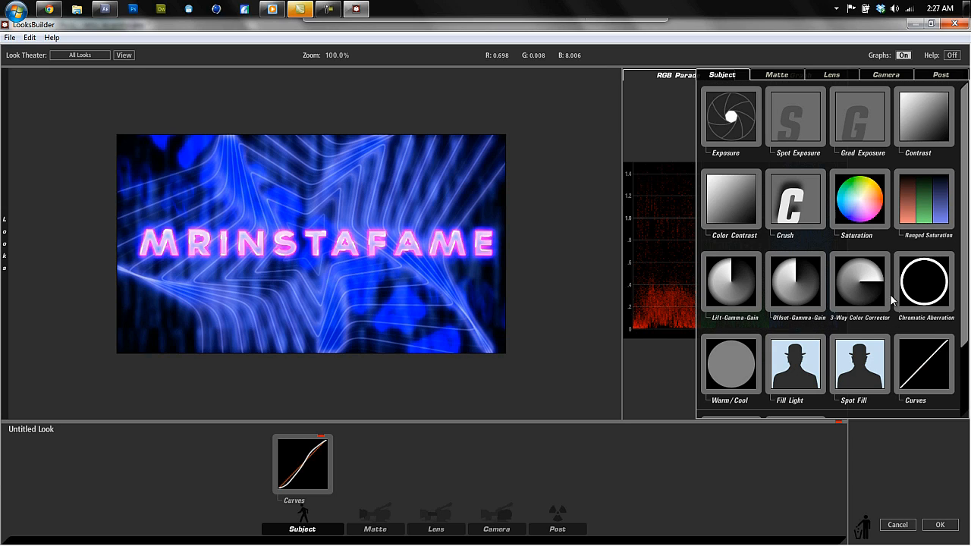
pyautogui.moveTo(752, 202); pyautogui.dragTo(379, 450)
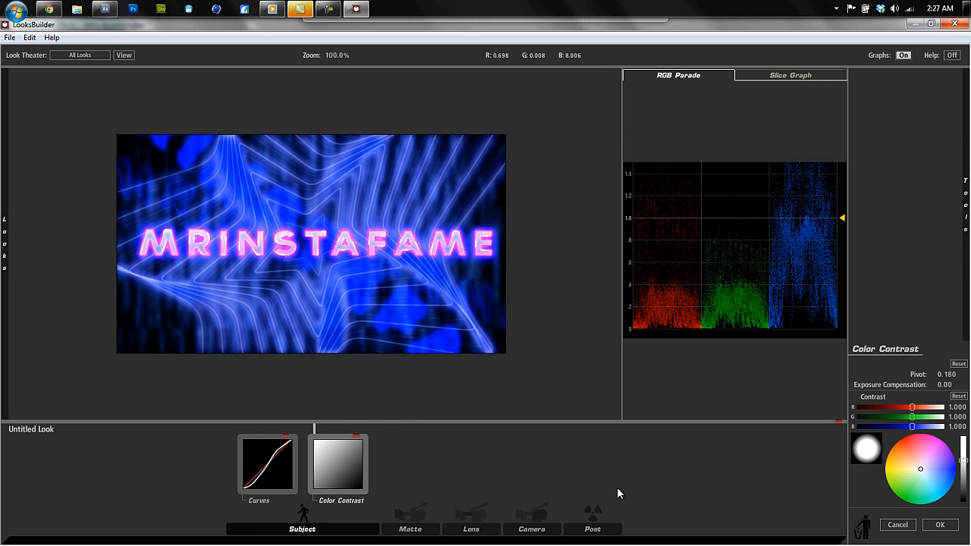
# - Set the Color Contrast tool's contrast to 0.760 for red, 2.250 for green and 0.000 for blue
pyautogui.moveTo(956, 408); pyautogui.dragTo(902, 426)
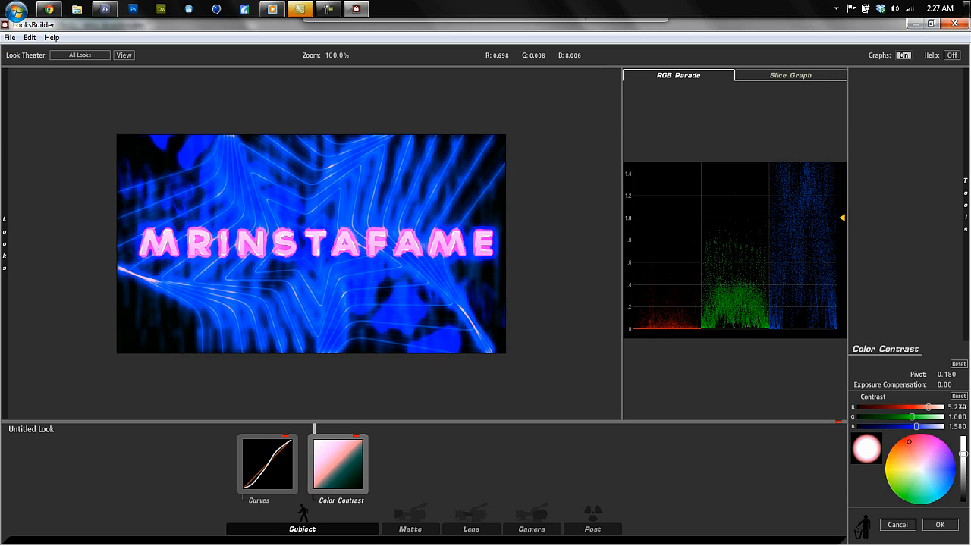
pyautogui.moveTo(957, 408); pyautogui.dragTo(740, 427)
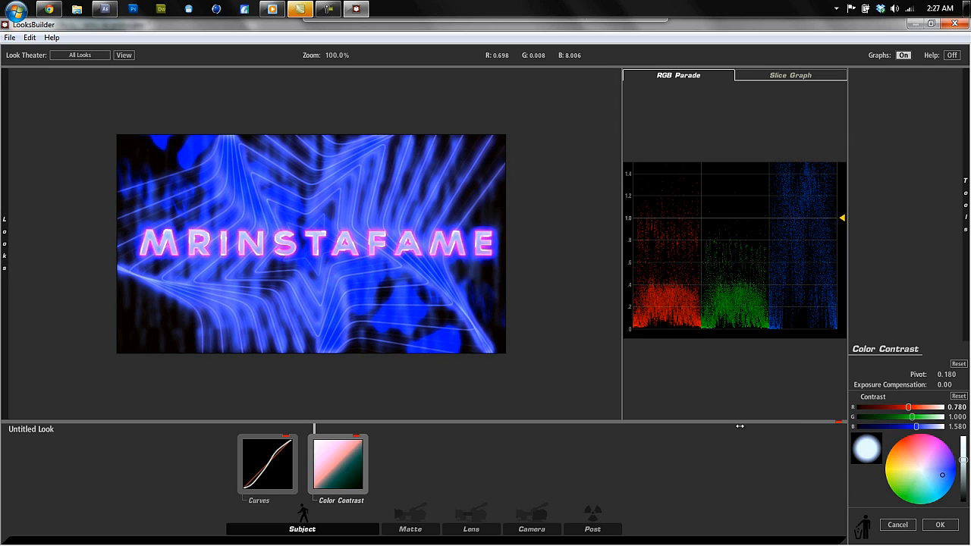
pyautogui.moveTo(739, 426); pyautogui.dragTo(739, 426)
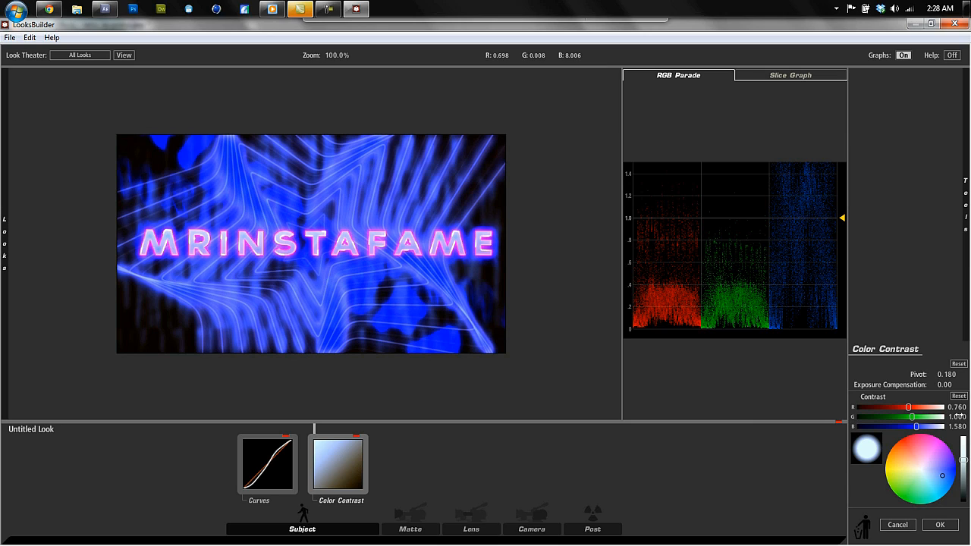
pyautogui.moveTo(958, 415)
pyautogui.mouseDown()
pyautogui.moveTo(965, 421)
pyautogui.moveTo(954, 425)
pyautogui.mouseUp()
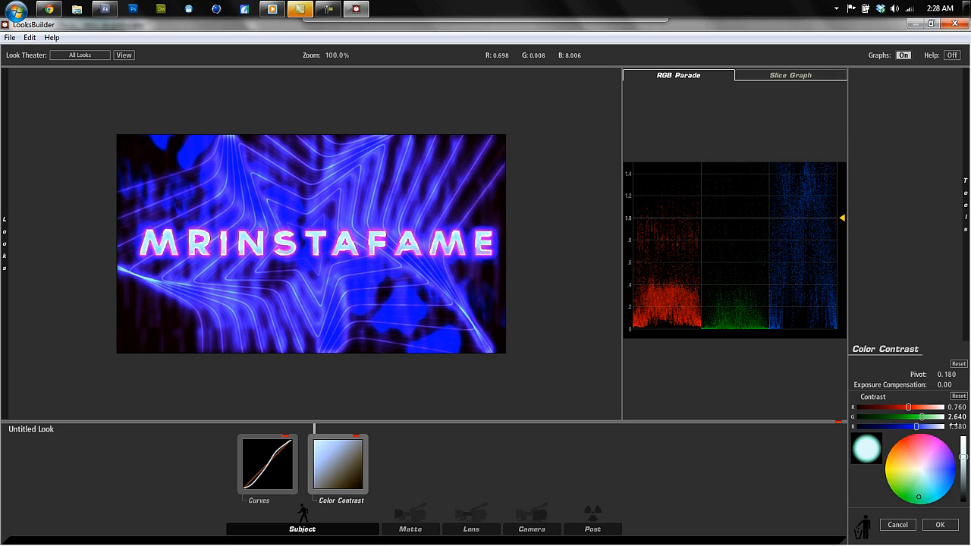
pyautogui.moveTo(953, 426); pyautogui.dragTo(939, 425)
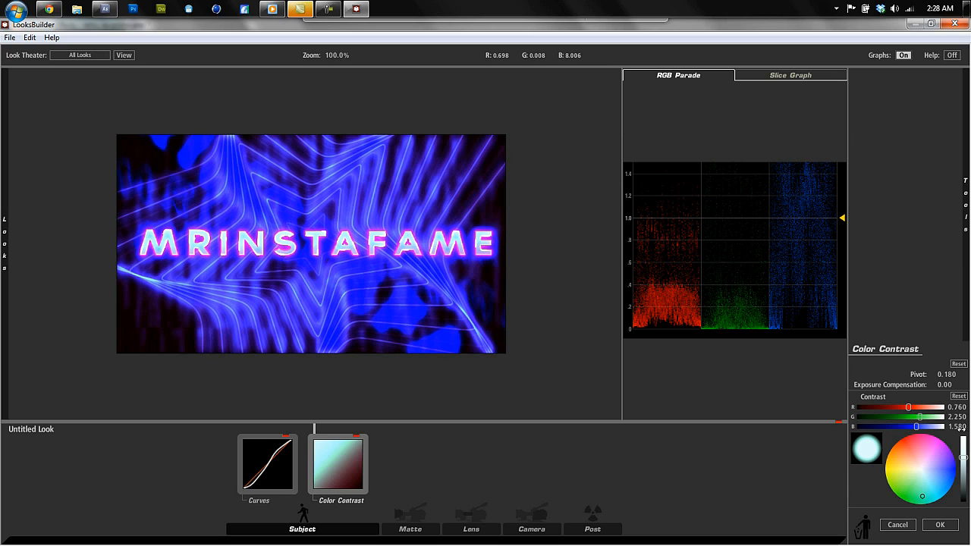
pyautogui.moveTo(961, 427); pyautogui.dragTo(481, 439)
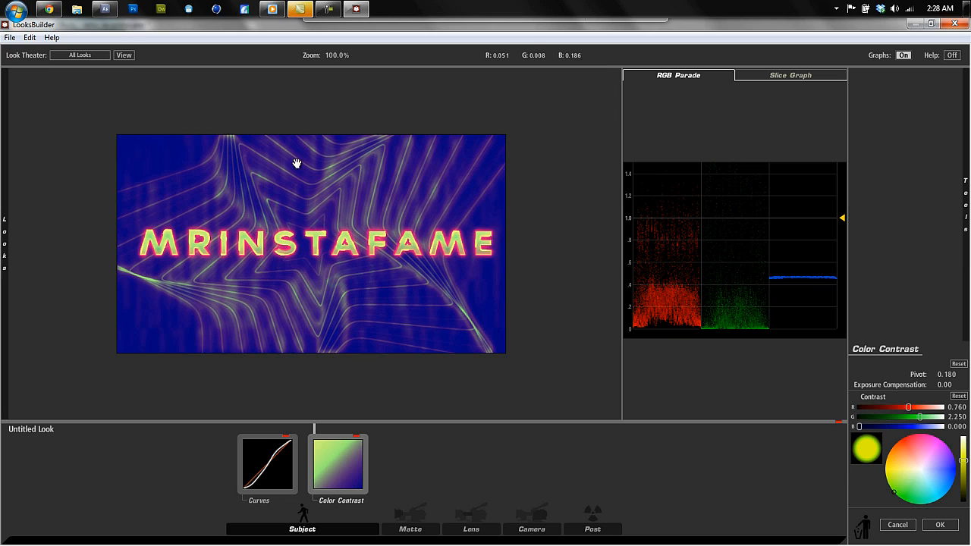
# - Add a Vignette to the Lens stage and set its radius to 0.938 and its spread to 0.631
pyautogui.moveTo(968, 163)
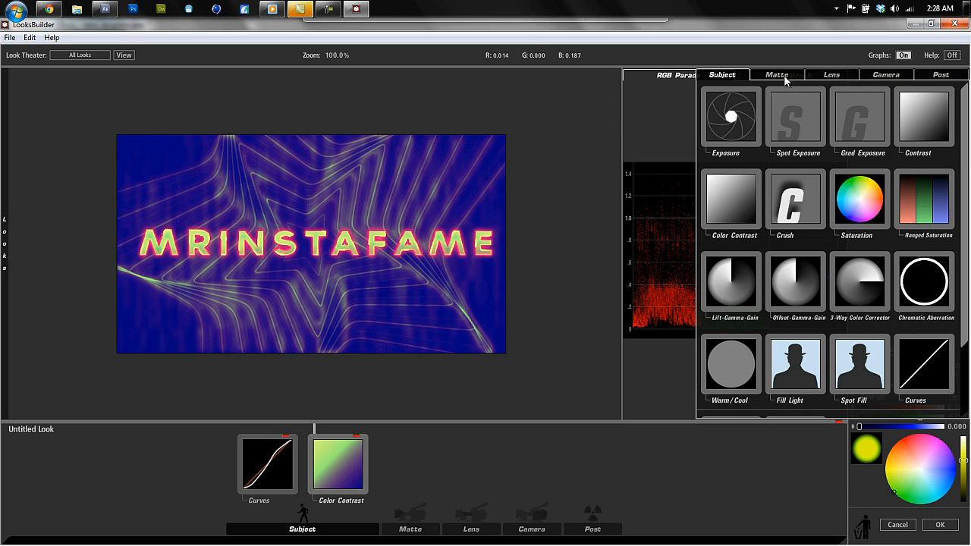
pyautogui.click(821, 74)
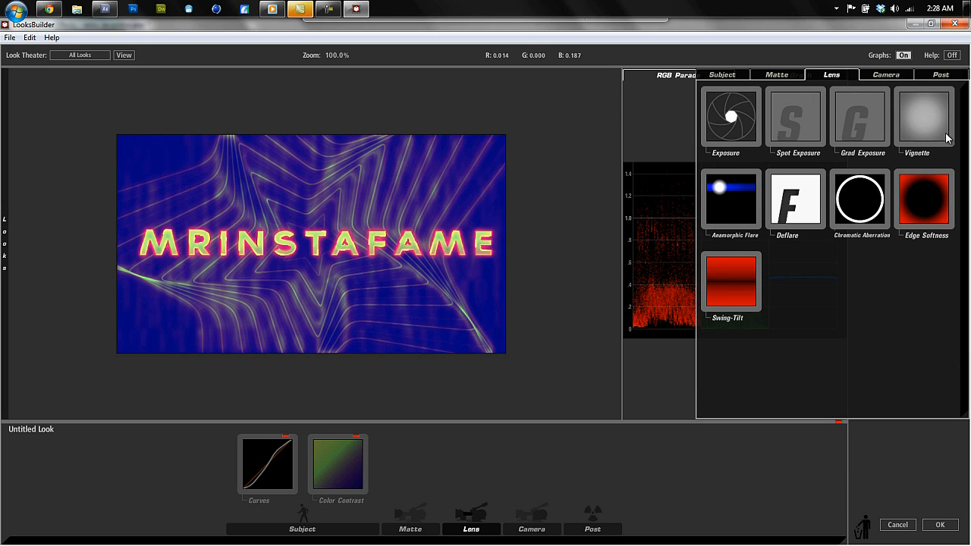
pyautogui.moveTo(933, 125); pyautogui.dragTo(485, 448)
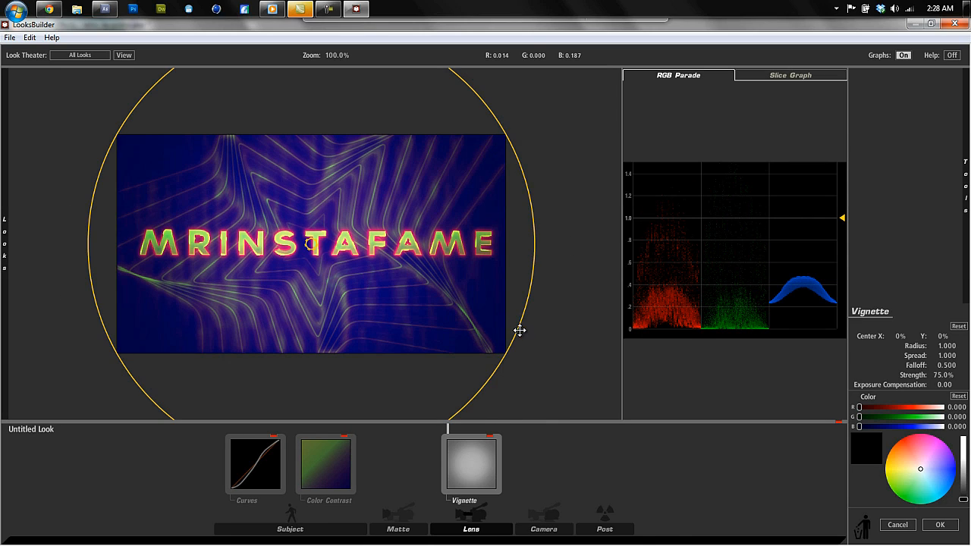
pyautogui.moveTo(511, 328)
pyautogui.mouseDown()
pyautogui.moveTo(410, 273)
pyautogui.moveTo(379, 268)
pyautogui.moveTo(495, 339)
pyautogui.mouseUp()
pyautogui.moveTo(331, 258); pyautogui.dragTo(359, 300)
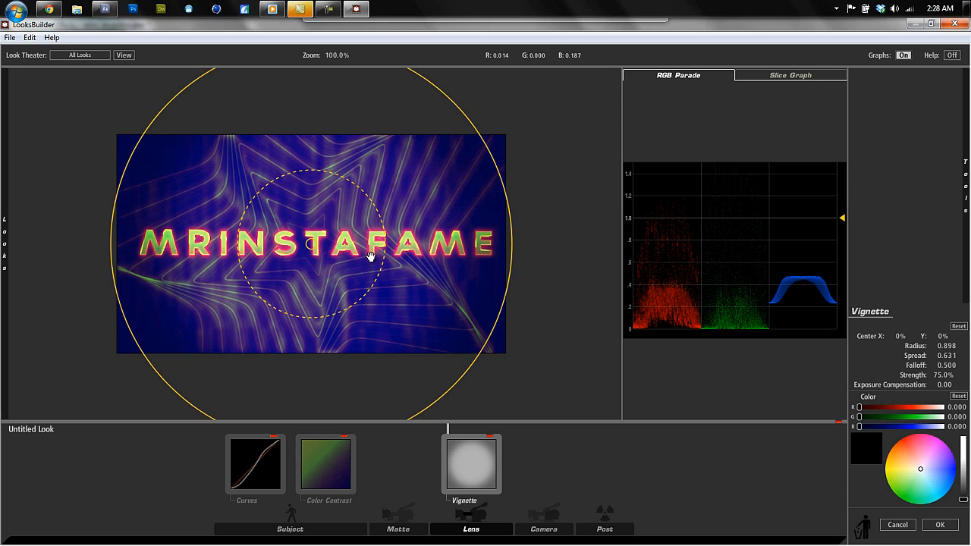
pyautogui.moveTo(500, 316)
pyautogui.mouseDown()
pyautogui.moveTo(476, 296)
pyautogui.moveTo(505, 317)
pyautogui.mouseUp()
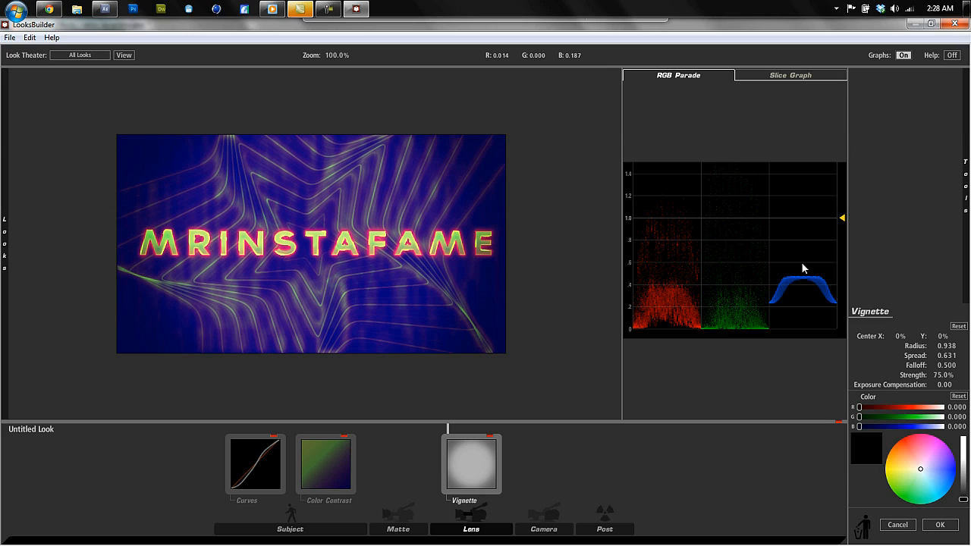
# - Add the Black & White tool to the Camera stage of the look
pyautogui.moveTo(966, 184)
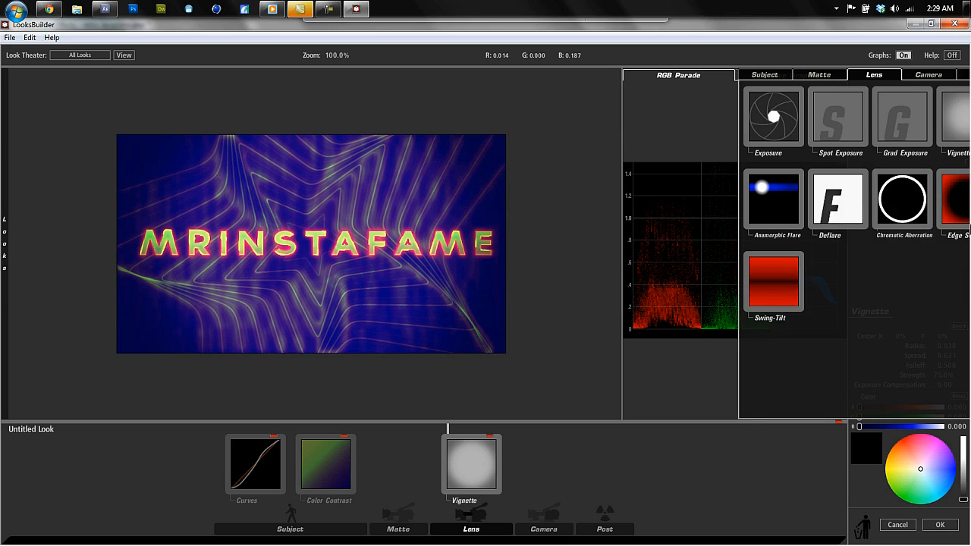
pyautogui.click(886, 75)
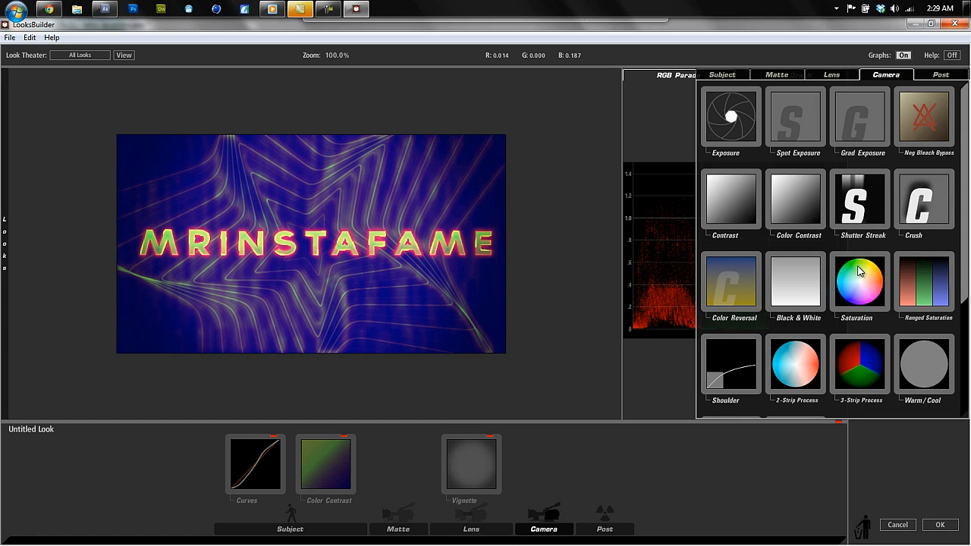
pyautogui.moveTo(789, 277); pyautogui.dragTo(538, 467)
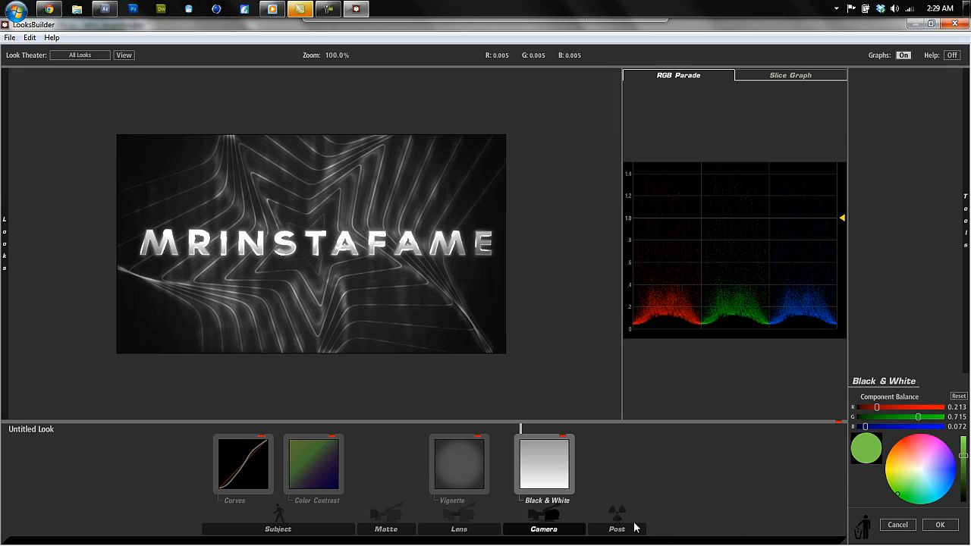
# - Add Curves after Black & White in the Camera stage and make its RGB curve wavy, lowering the first, third and fifth points and raising the others
pyautogui.moveTo(964, 220)
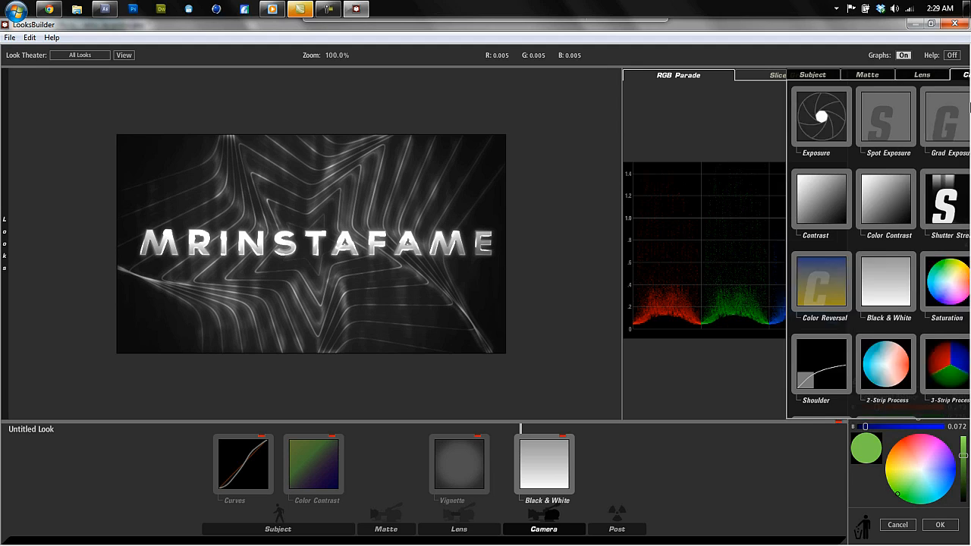
pyautogui.scroll(-2, 810, 267)
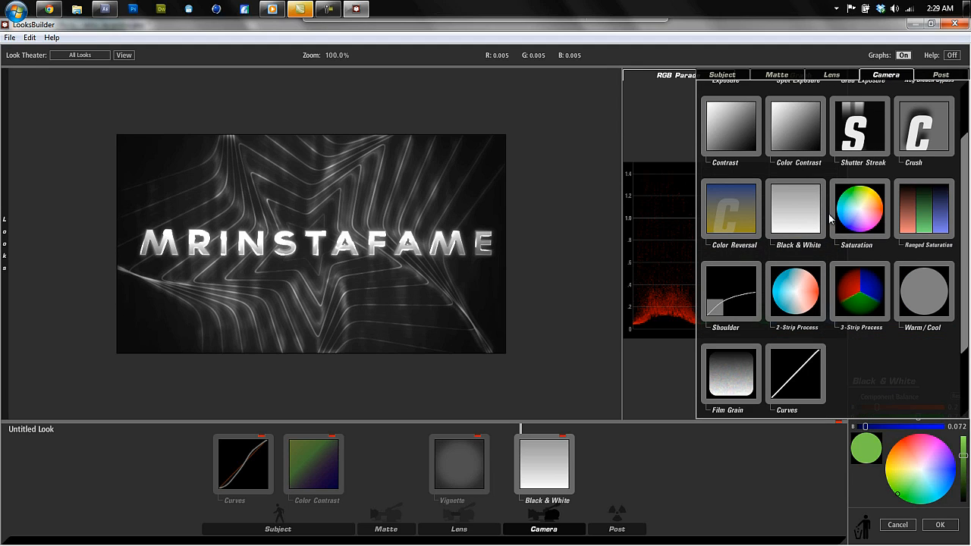
pyautogui.moveTo(803, 368); pyautogui.dragTo(582, 455)
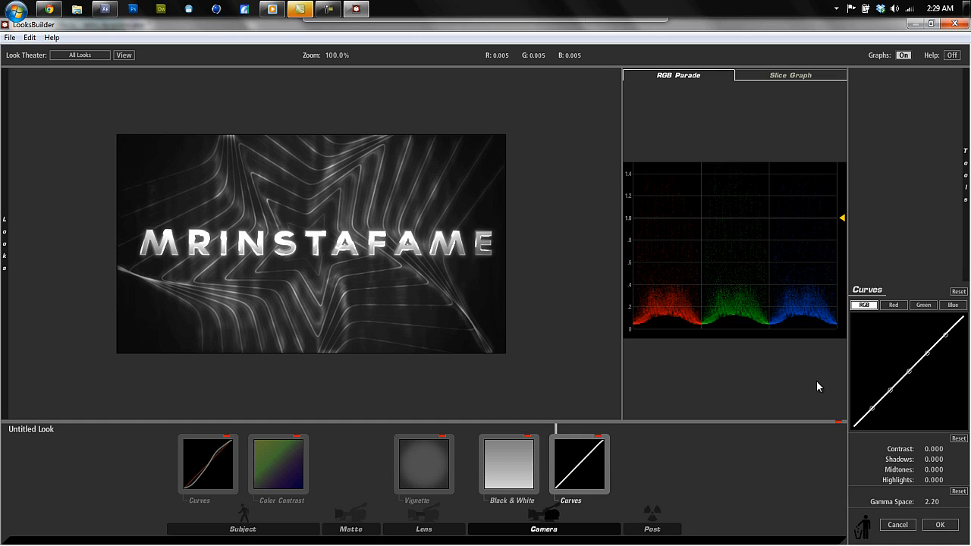
pyautogui.moveTo(872, 408); pyautogui.dragTo(872, 416)
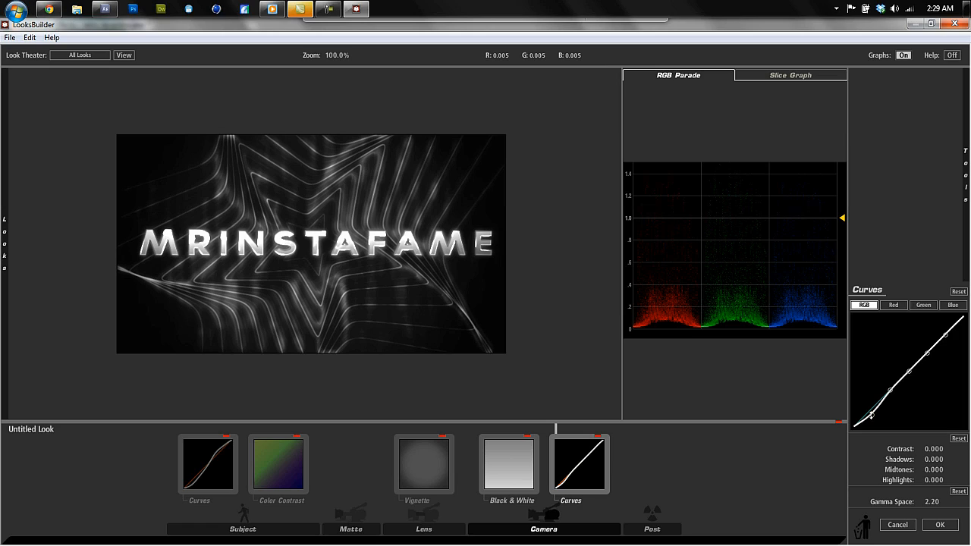
pyautogui.moveTo(891, 389); pyautogui.dragTo(948, 347)
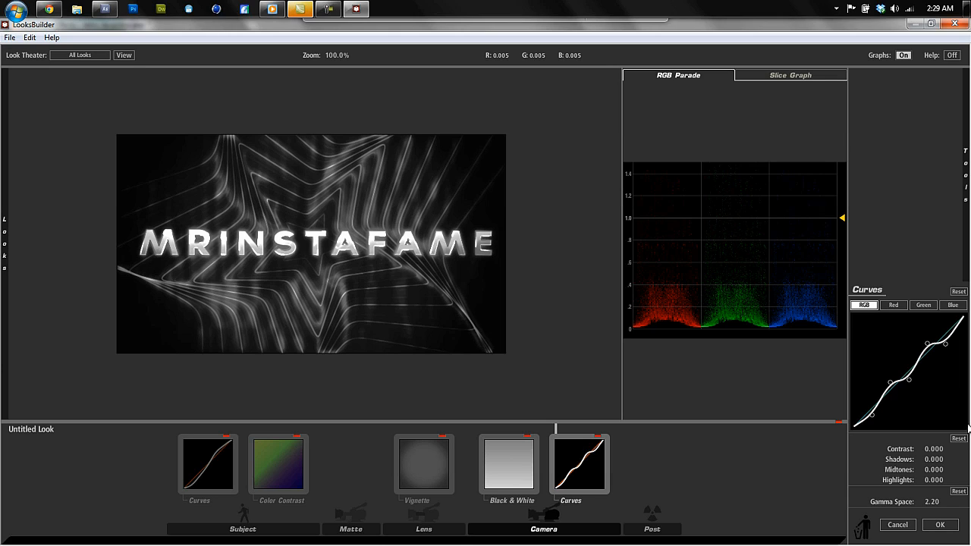
# - Add the Lift-Gamma-Gain tool to the Post stage of the look
pyautogui.moveTo(965, 174)
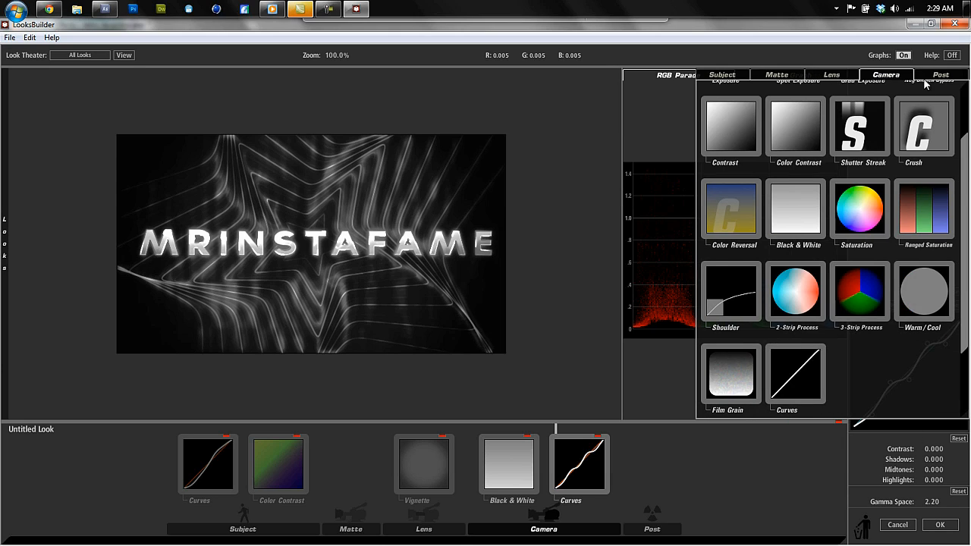
pyautogui.click(932, 77)
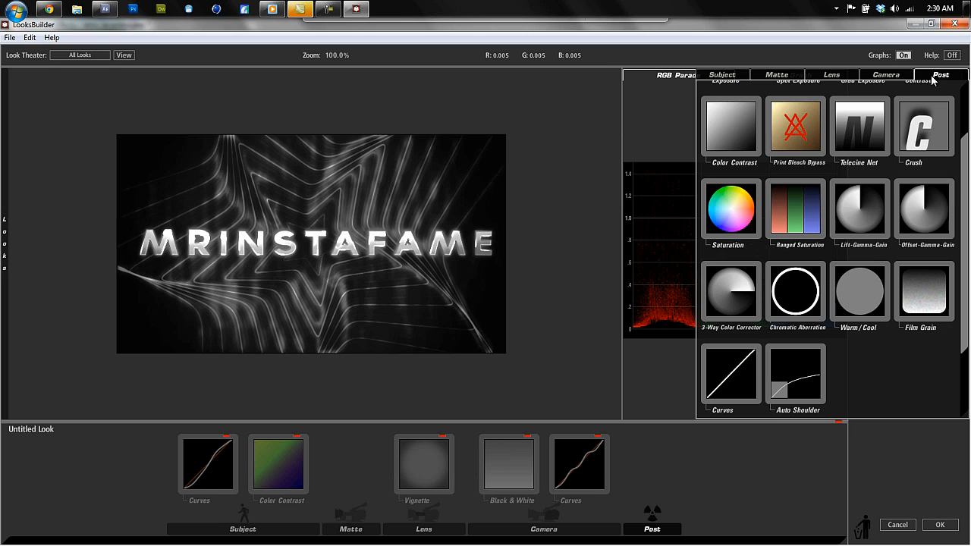
pyautogui.moveTo(881, 200); pyautogui.dragTo(578, 260)
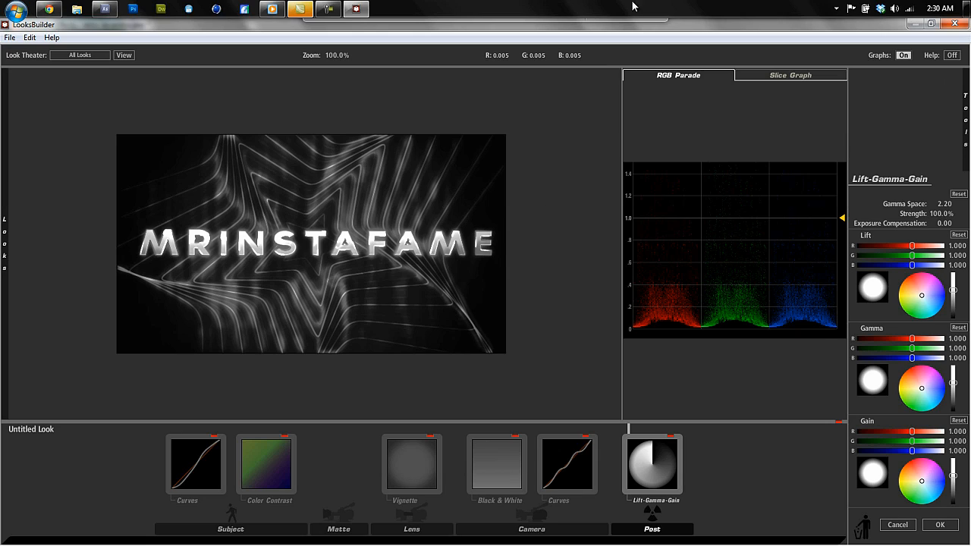
# - Tint the lift to R 0.980, G 0.953, the gamma to 1.001, 1.001, 0.998 and the gain to 1.122, 0.989, 0.889
pyautogui.moveTo(924, 300); pyautogui.dragTo(927, 291)
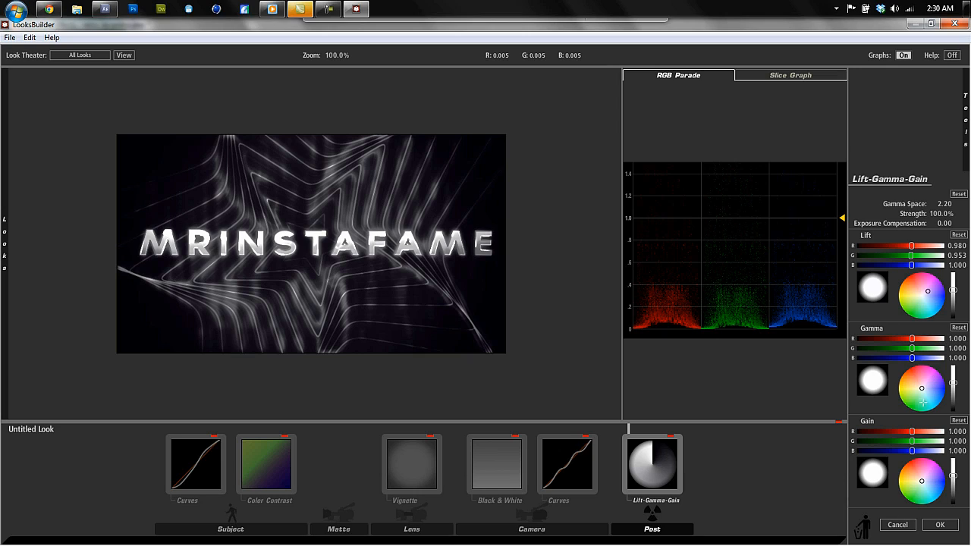
pyautogui.moveTo(921, 387); pyautogui.dragTo(911, 383)
pyautogui.moveTo(939, 496); pyautogui.dragTo(864, 440)
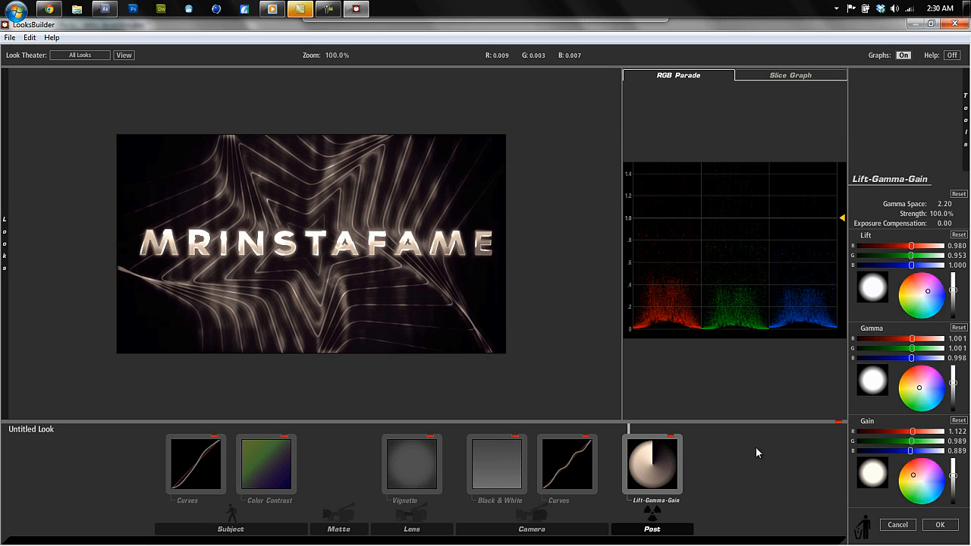
# - Review the settings of the tools across the look's stages and apply the finished look to the adjustment layer
pyautogui.click(590, 450)
pyautogui.click(500, 450)
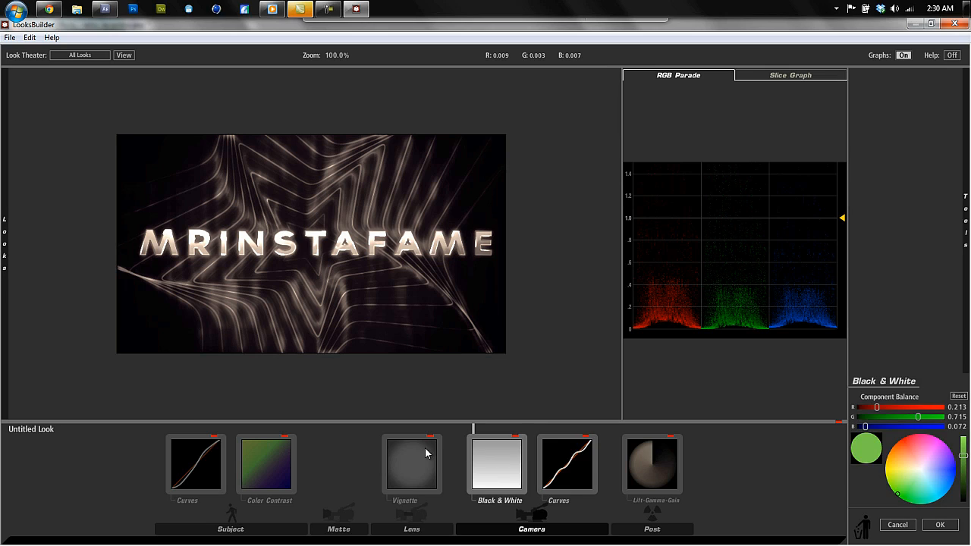
pyautogui.click(427, 452)
pyautogui.click(273, 460)
pyautogui.click(208, 463)
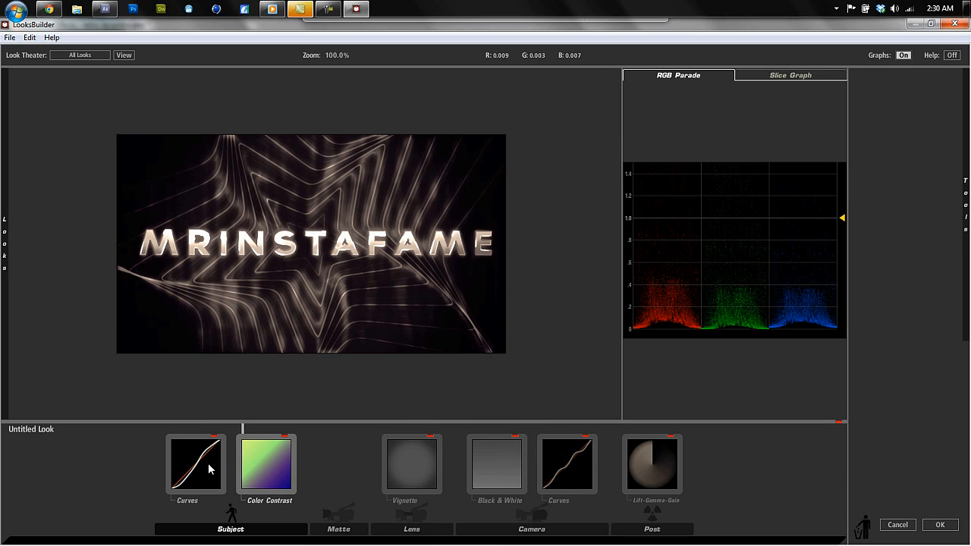
pyautogui.click(673, 485)
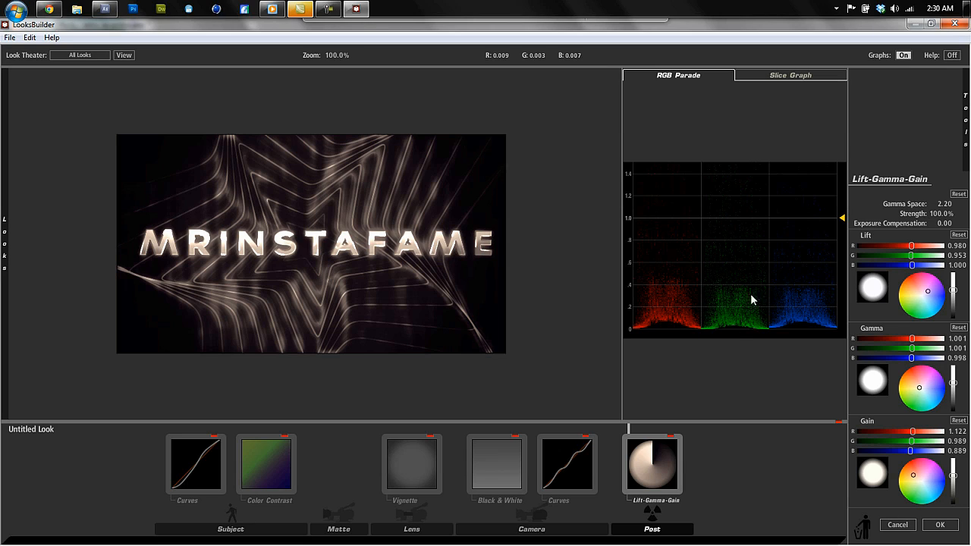
pyautogui.click(941, 525)
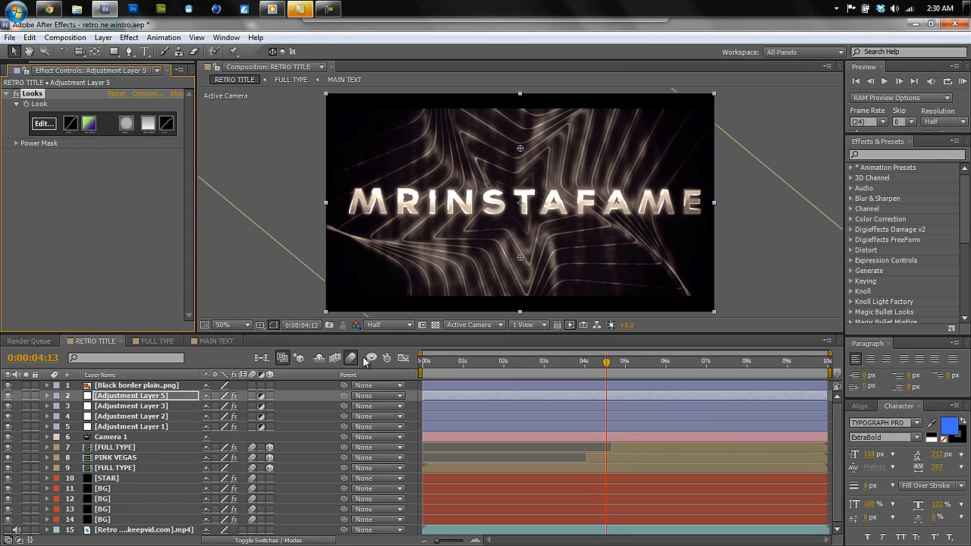
# - Compare the frame with Adjustment Layer 5 hidden and shown, and preview the grade at 0:00:04:12
pyautogui.click(8, 396)
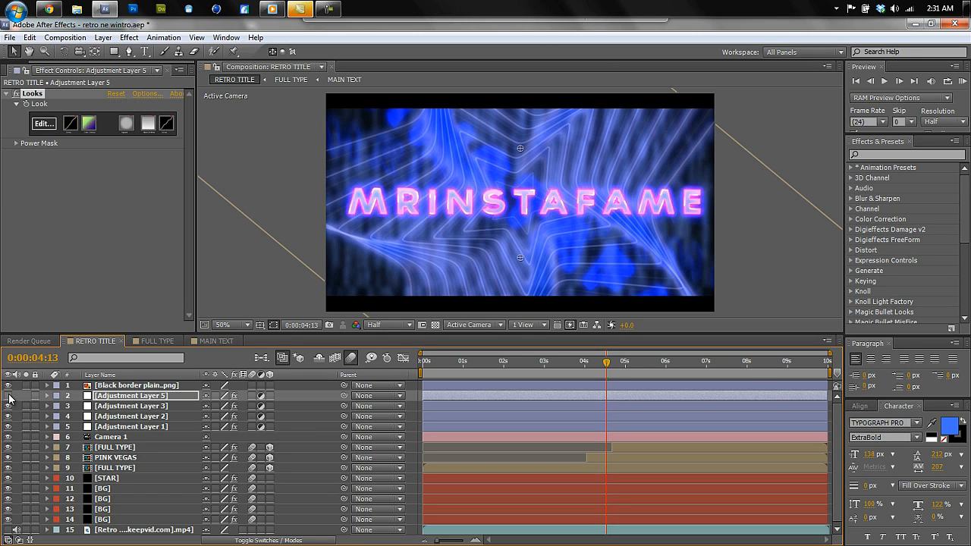
pyautogui.click(8, 396)
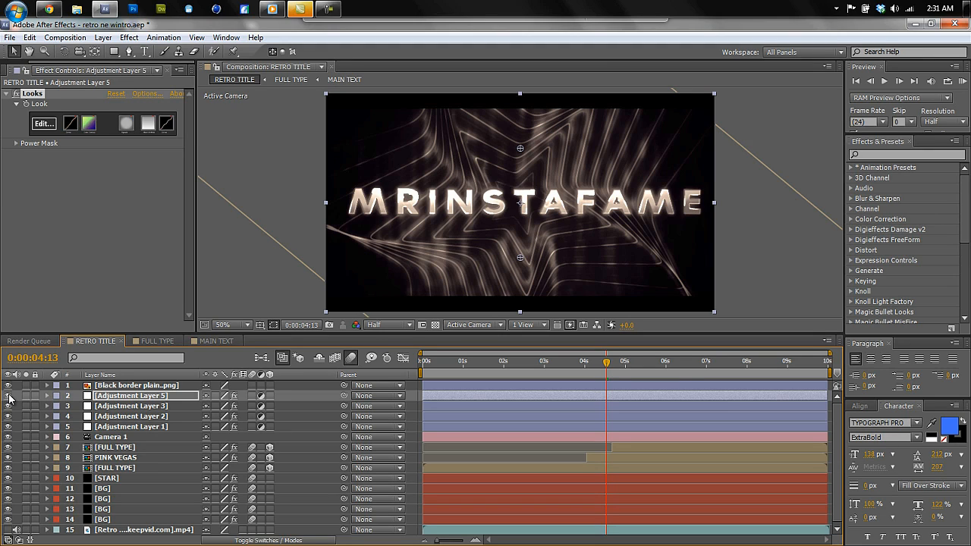
pyautogui.click(5, 94)
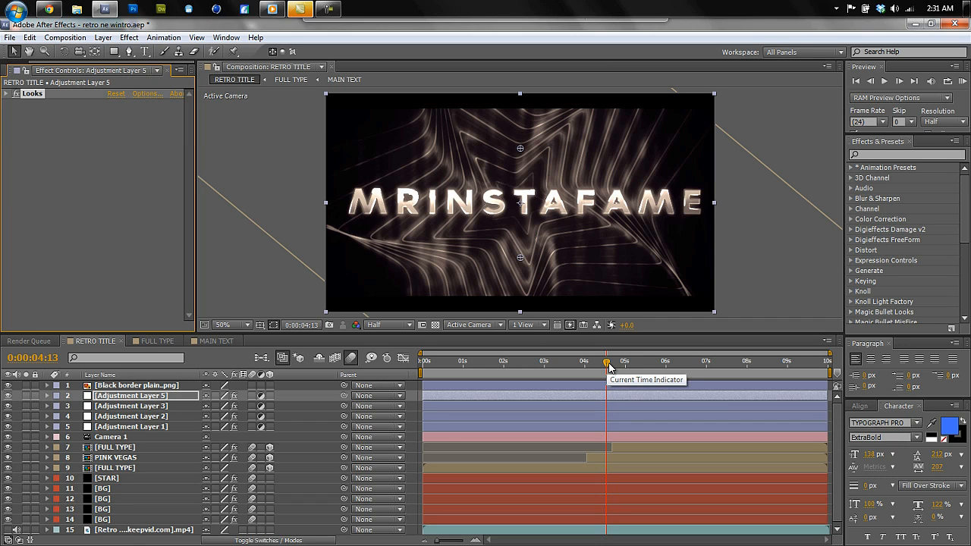
pyautogui.moveTo(608, 365); pyautogui.dragTo(605, 365)
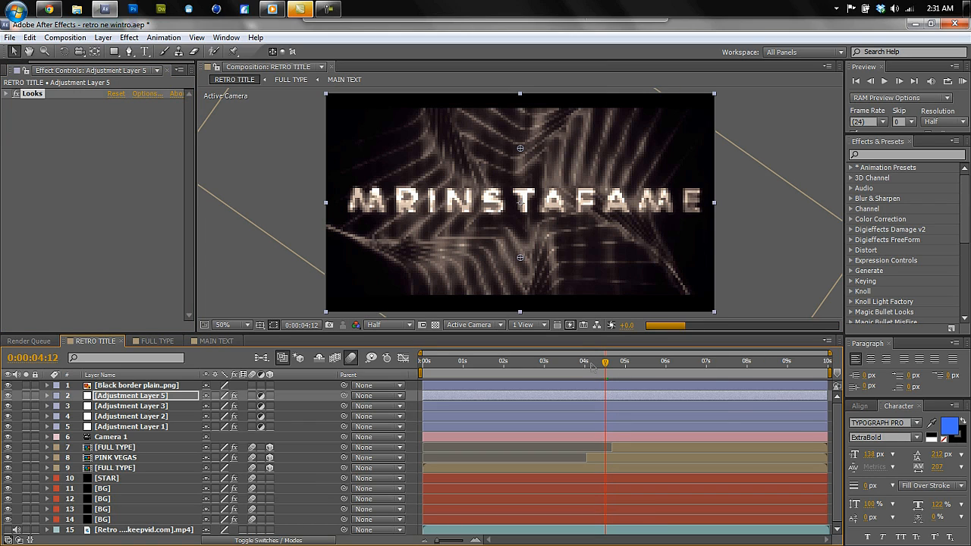